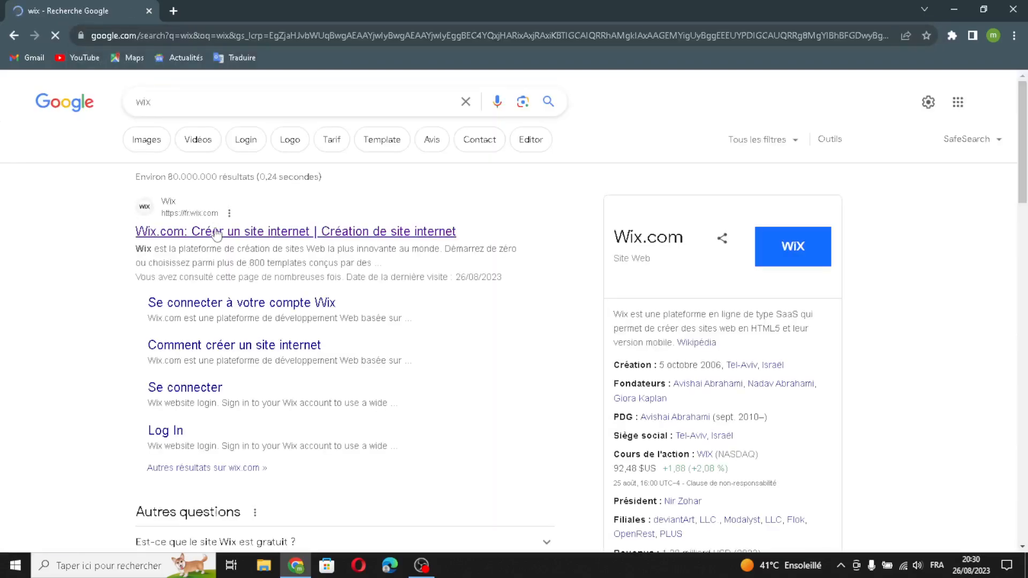
Open the Wix website from the search results and start creating a new site
{"action": "left_click", "coordinate": [217, 232]}
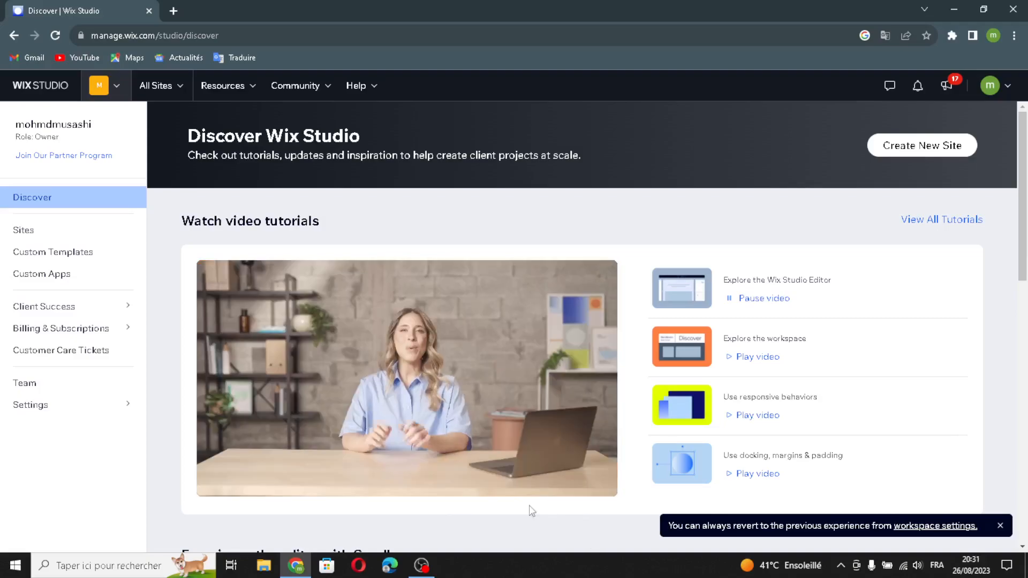
{"action": "left_click", "coordinate": [929, 144]}
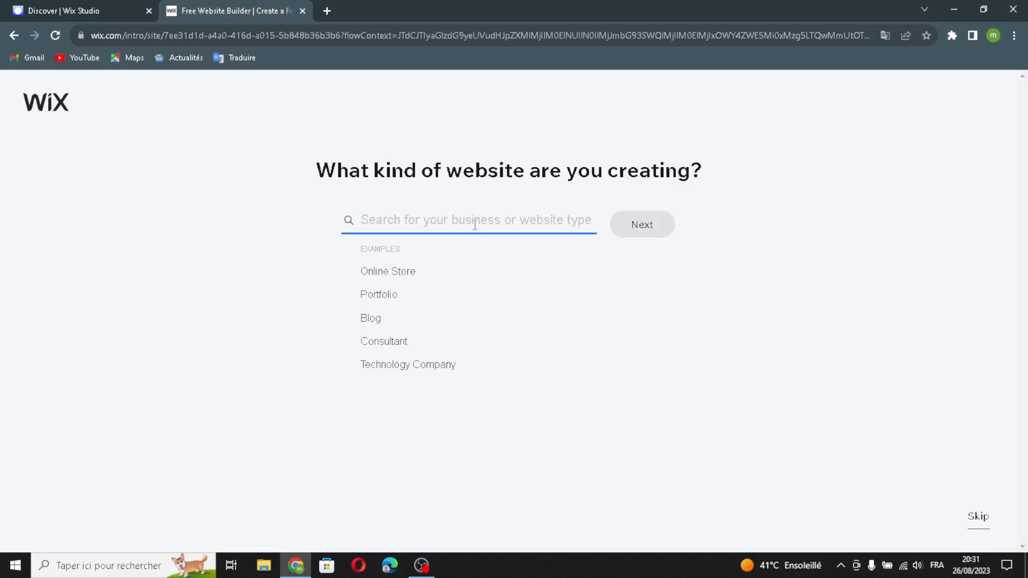
Look up website types for e-sport, choose Sports Tournament, and name the website EsportBiz
{"action": "type", "text": "e6"}
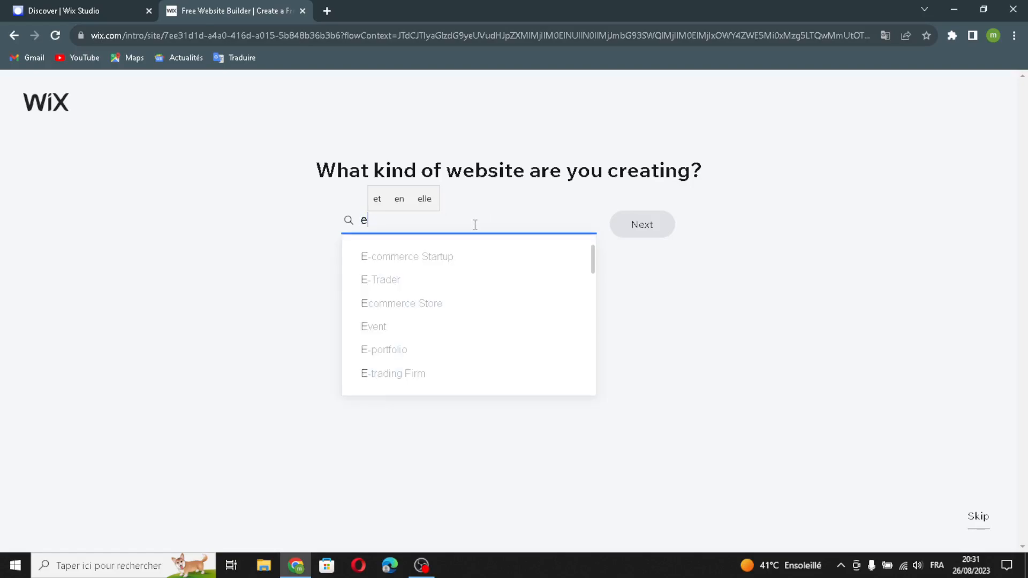
{"action": "key", "text": "BackSpace"}
{"action": "type", "text": "-s"}
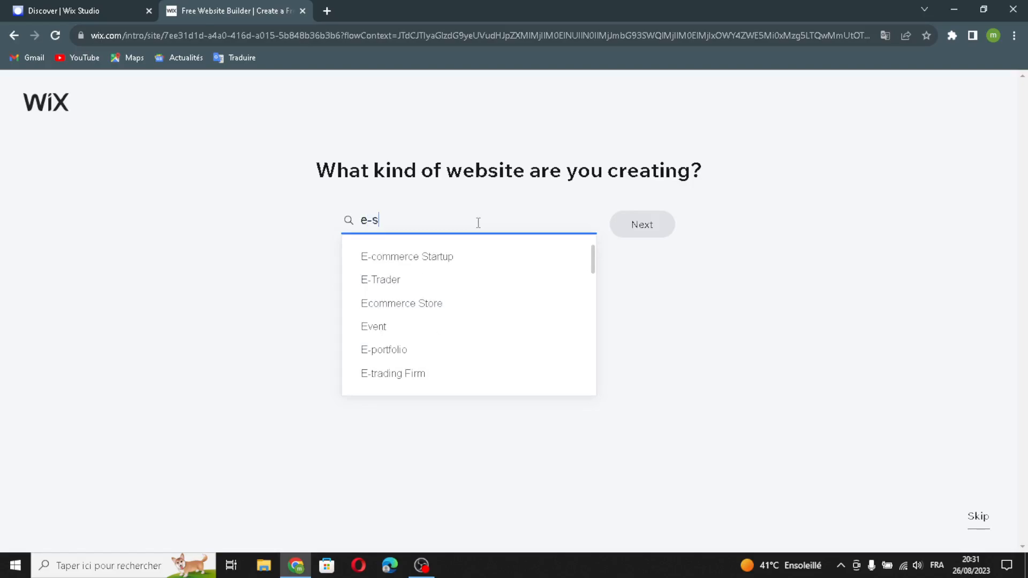
{"action": "type", "text": "port"}
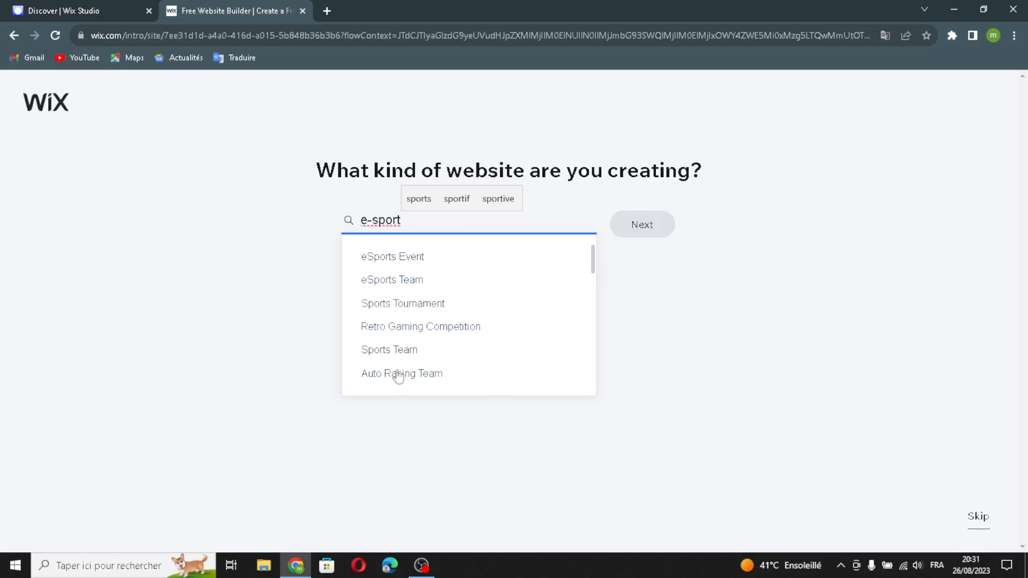
{"action": "left_click", "coordinate": [430, 311]}
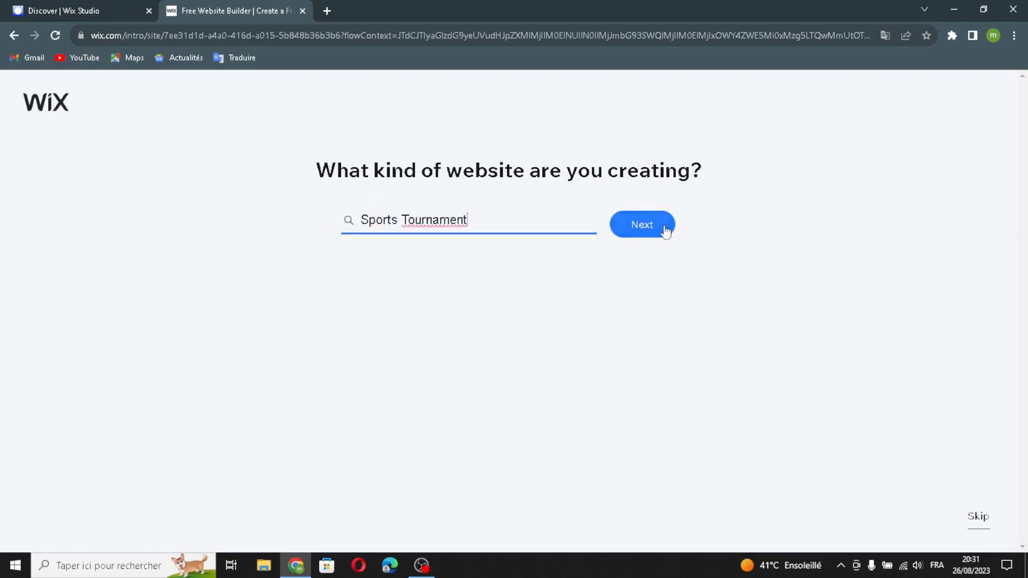
{"action": "left_click", "coordinate": [672, 228]}
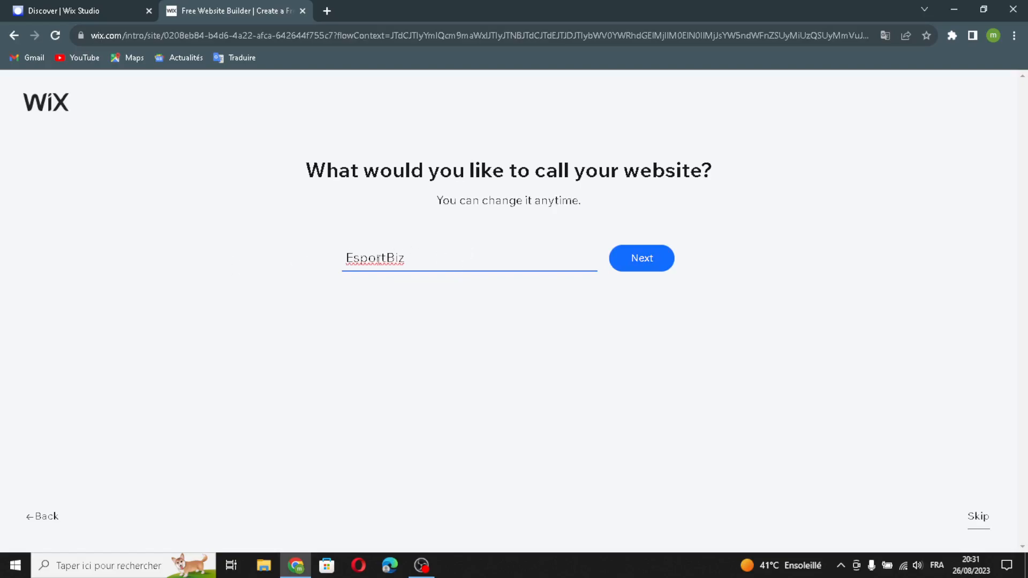
{"action": "left_click", "coordinate": [637, 251]}
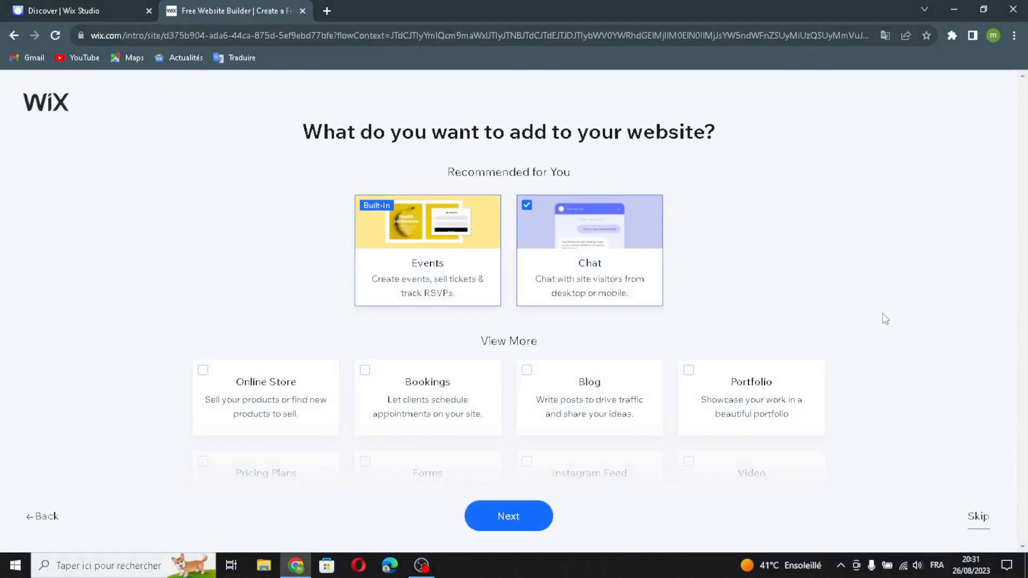
Add Online Store, Bookings, Blog, Portfolio, Video, Instagram Feed, Forms and Pricing Plans to the website's features
{"action": "scroll", "coordinate": [884, 320], "scroll_direction": "down", "scroll_amount": 1}
{"action": "left_click", "coordinate": [320, 334]}
{"action": "left_click", "coordinate": [395, 341]}
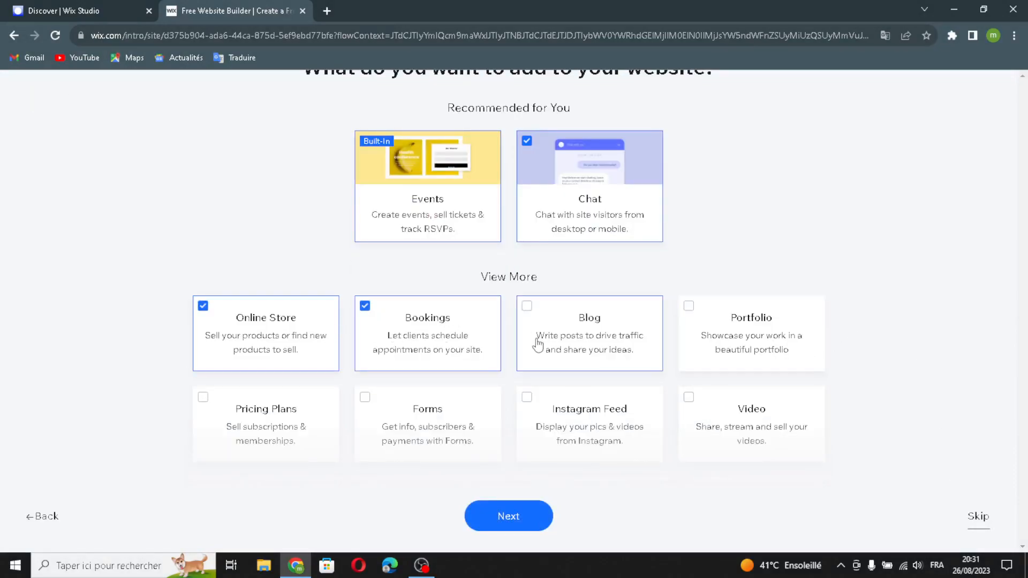
{"action": "left_click", "coordinate": [790, 341]}
{"action": "scroll", "coordinate": [857, 348], "scroll_direction": "down", "scroll_amount": 3}
{"action": "left_click", "coordinate": [725, 265]}
{"action": "left_click", "coordinate": [555, 248]}
{"action": "left_click", "coordinate": [423, 241]}
{"action": "left_click", "coordinate": [225, 241]}
Select the remaining website features in the lower rows of the list and finish the site setup
{"action": "left_click", "coordinate": [257, 327]}
{"action": "left_click", "coordinate": [423, 327]}
{"action": "left_click", "coordinate": [588, 330]}
{"action": "left_click", "coordinate": [701, 343]}
{"action": "left_click", "coordinate": [712, 412]}
{"action": "left_click", "coordinate": [621, 408]}
{"action": "left_click", "coordinate": [362, 416]}
{"action": "left_click", "coordinate": [324, 416]}
{"action": "scroll", "coordinate": [325, 416], "scroll_direction": "down", "scroll_amount": 2}
{"action": "left_click", "coordinate": [485, 396]}
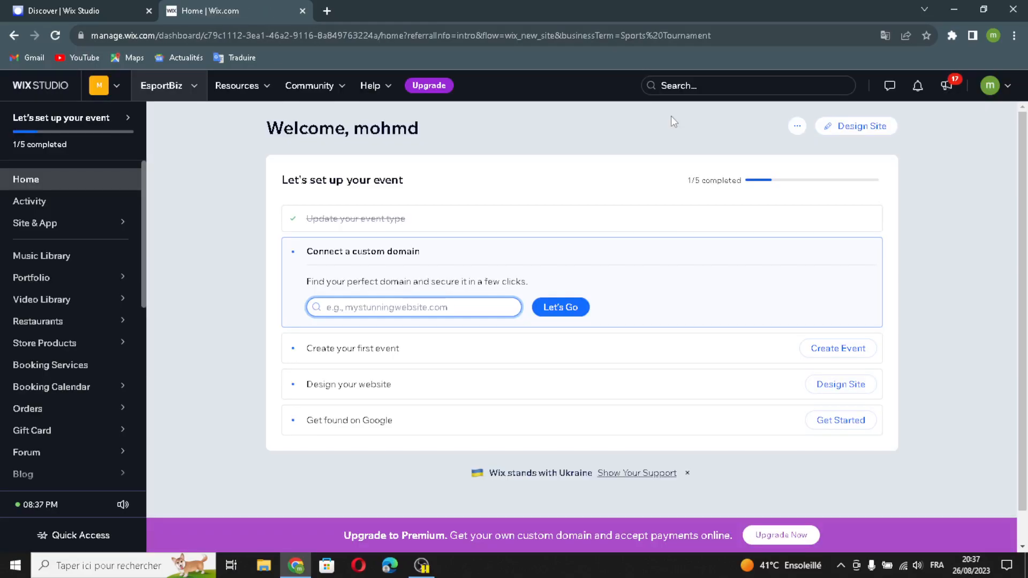
Start designing the site by letting Wix create it, and accept the business info without adding contact details
{"action": "left_click", "coordinate": [856, 127]}
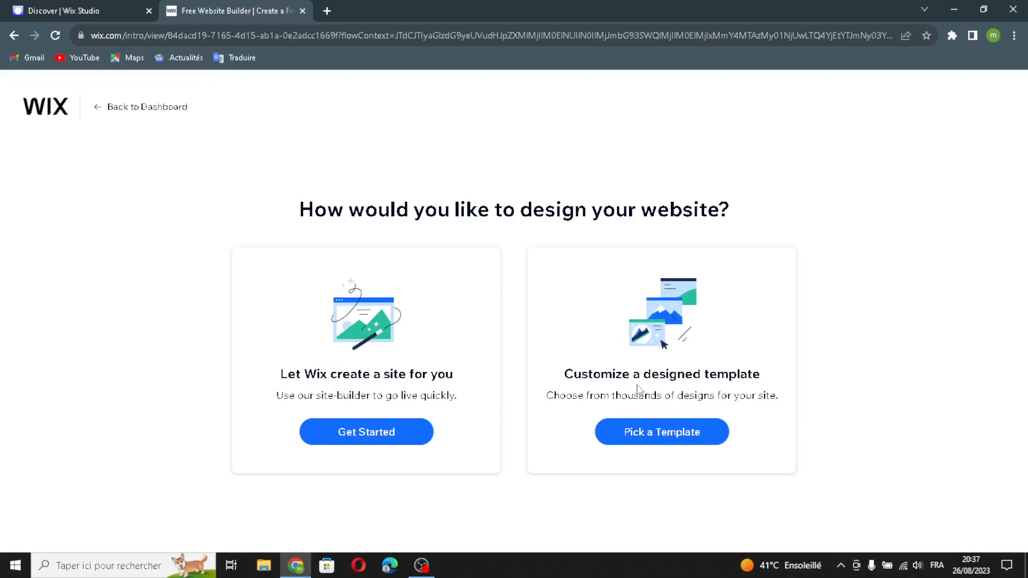
{"action": "left_click", "coordinate": [351, 432]}
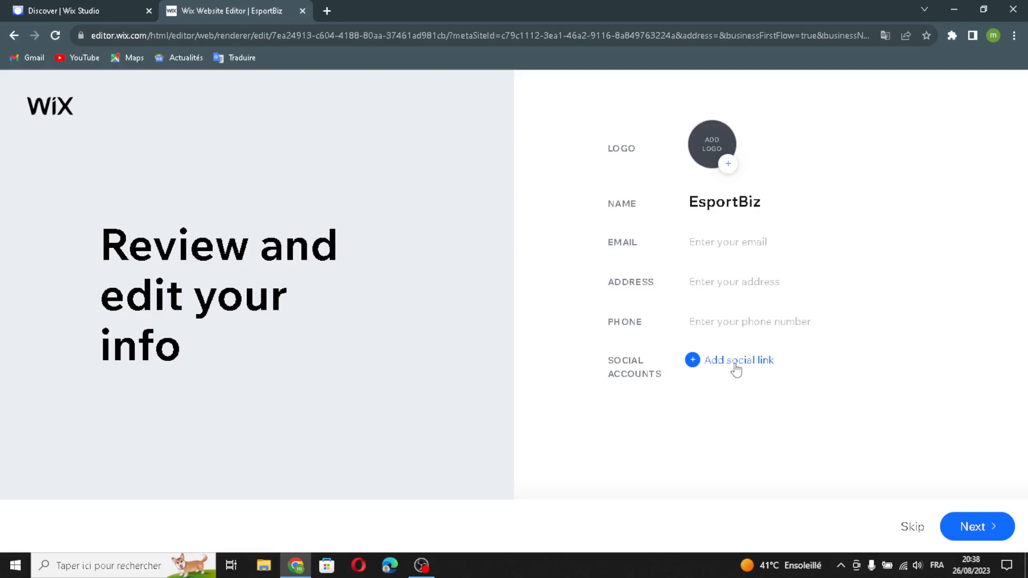
{"action": "left_click", "coordinate": [964, 526]}
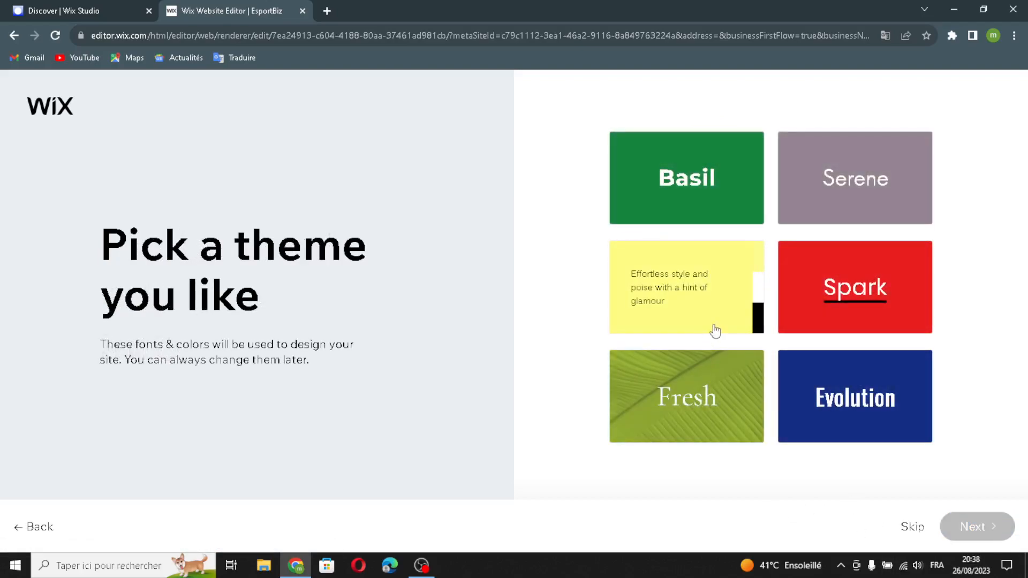
Choose the Serene theme and the light homepage design that opens with the Our Sponsors section
{"action": "left_click", "coordinate": [843, 207]}
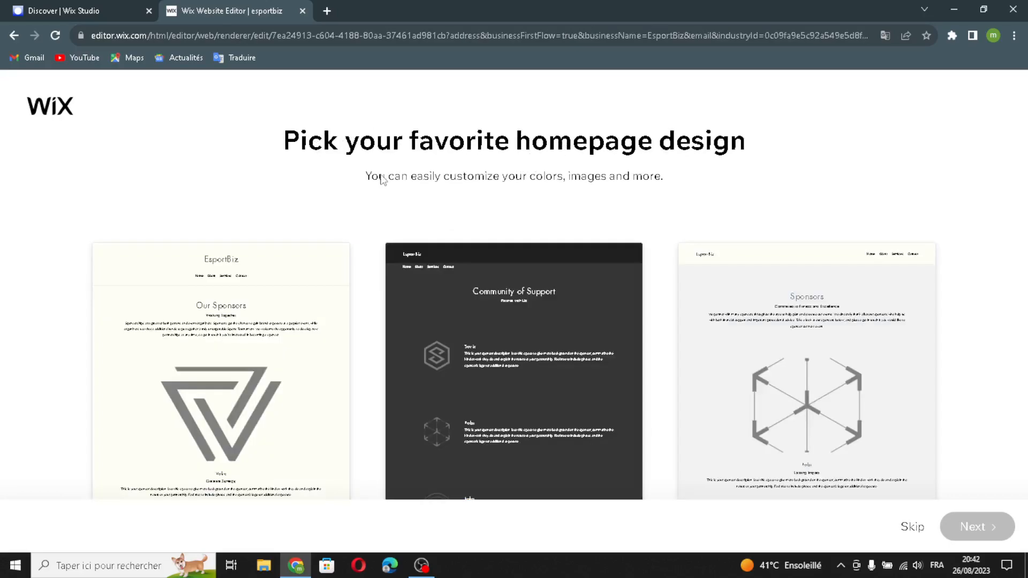
{"action": "left_click", "coordinate": [270, 288]}
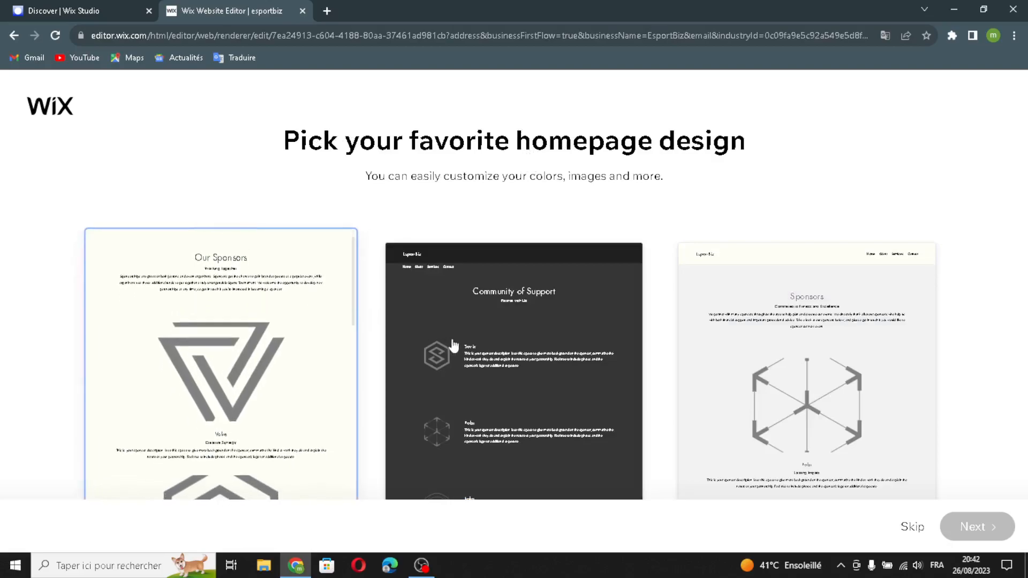
{"action": "left_click", "coordinate": [985, 521]}
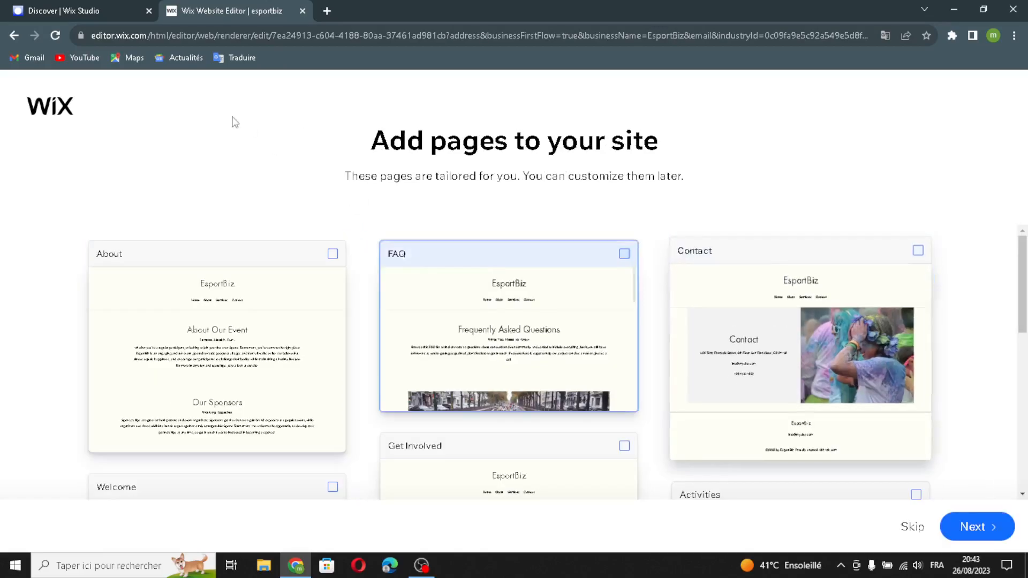
Add the About, FAQ, Contact, Get Involved, Activities, Welcome and Past Events pages, and open the finished site in the editor
{"action": "left_click", "coordinate": [271, 298]}
{"action": "left_click", "coordinate": [519, 320]}
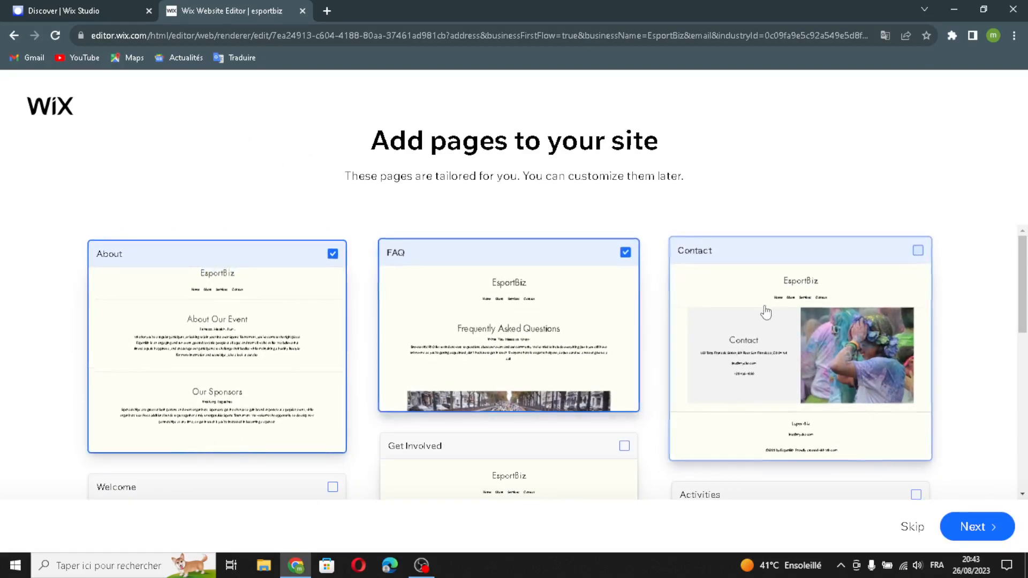
{"action": "left_click", "coordinate": [771, 315]}
{"action": "scroll", "coordinate": [945, 352], "scroll_direction": "down", "scroll_amount": 4}
{"action": "left_click", "coordinate": [862, 375]}
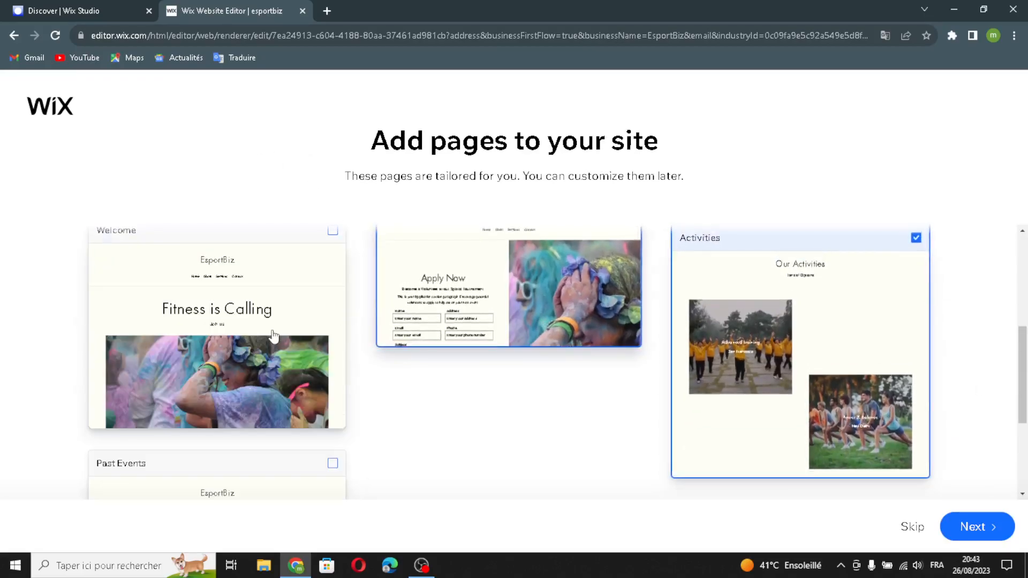
{"action": "left_click", "coordinate": [276, 338]}
{"action": "scroll", "coordinate": [364, 414], "scroll_direction": "down", "scroll_amount": 3}
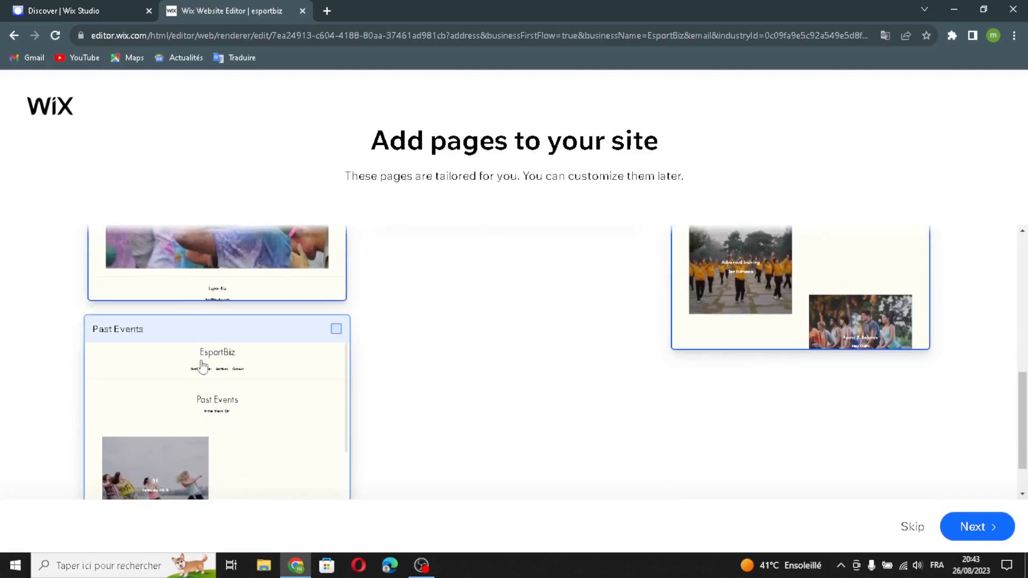
{"action": "left_click", "coordinate": [202, 362]}
{"action": "left_click", "coordinate": [983, 541]}
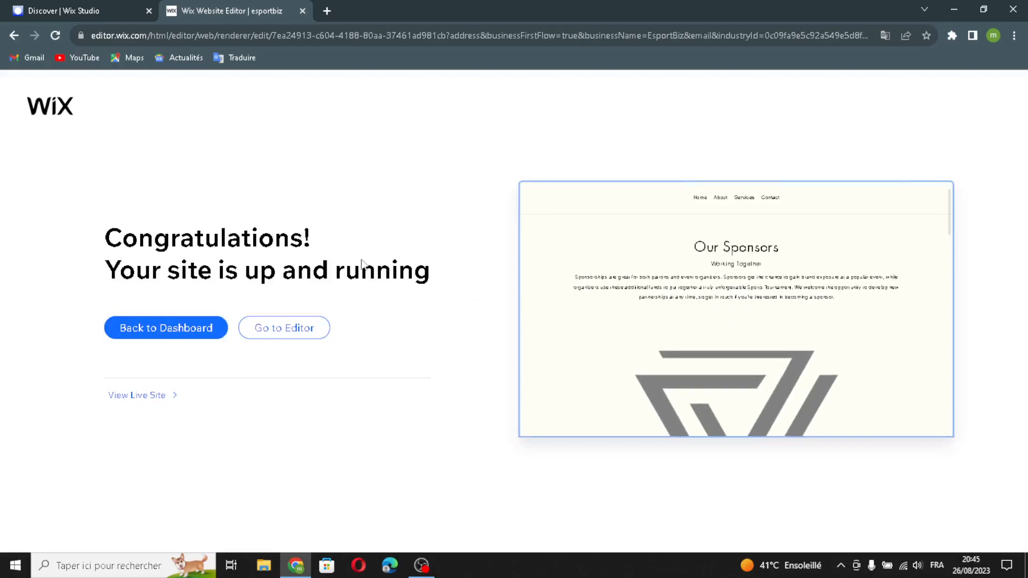
{"action": "left_click", "coordinate": [260, 327]}
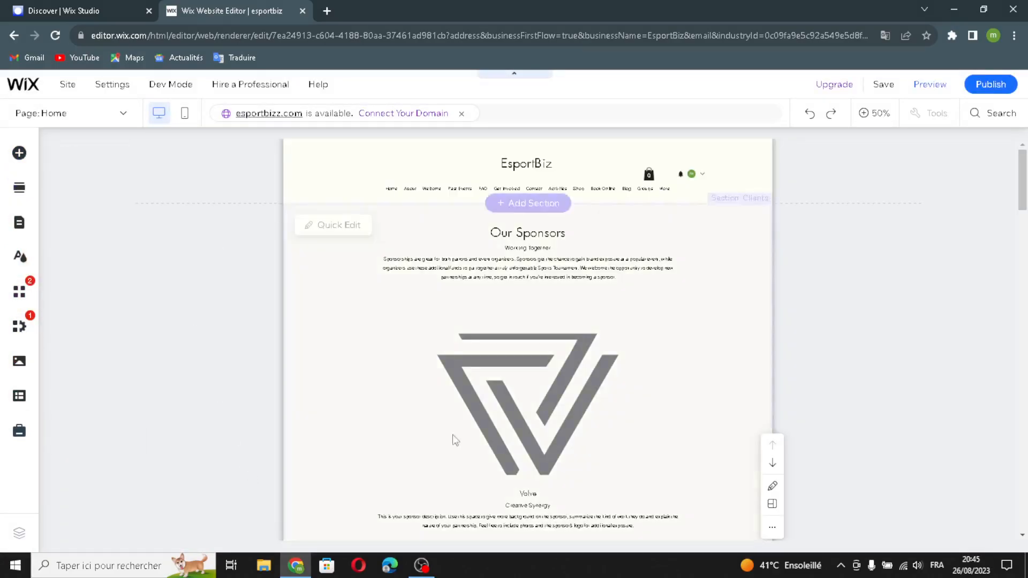
Look over the homepage and examine the text and image elements that can be added, including themed text, titles and paragraphs
{"action": "scroll", "coordinate": [473, 420], "scroll_direction": "down", "scroll_amount": 3}
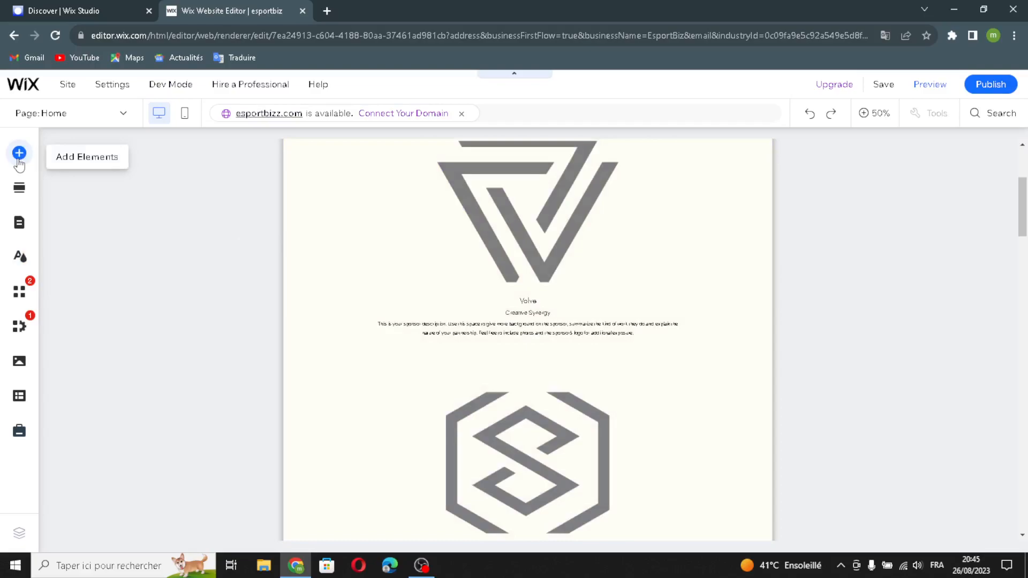
{"action": "left_click", "coordinate": [19, 155]}
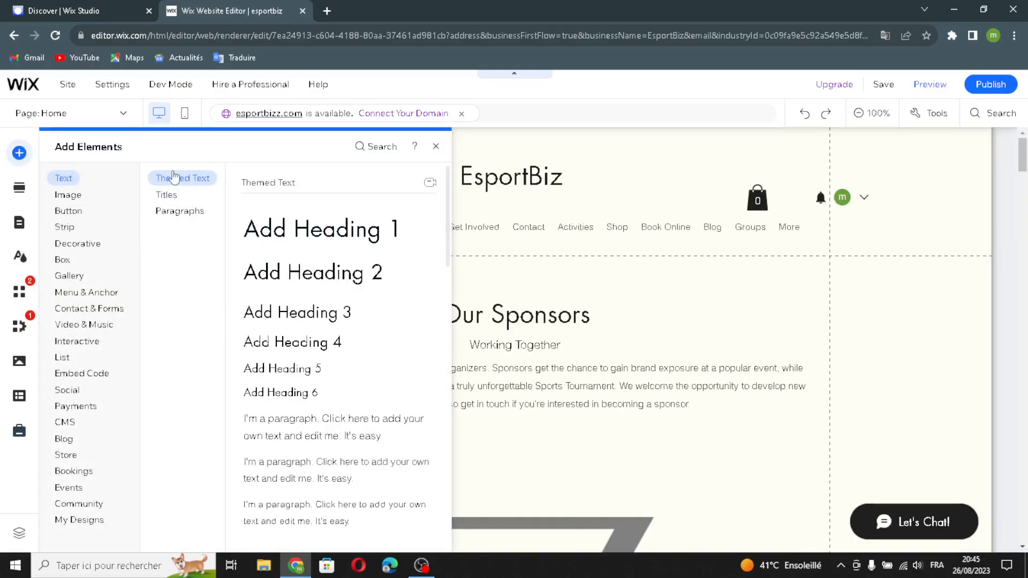
{"action": "scroll", "coordinate": [379, 457], "scroll_direction": "down", "scroll_amount": 3}
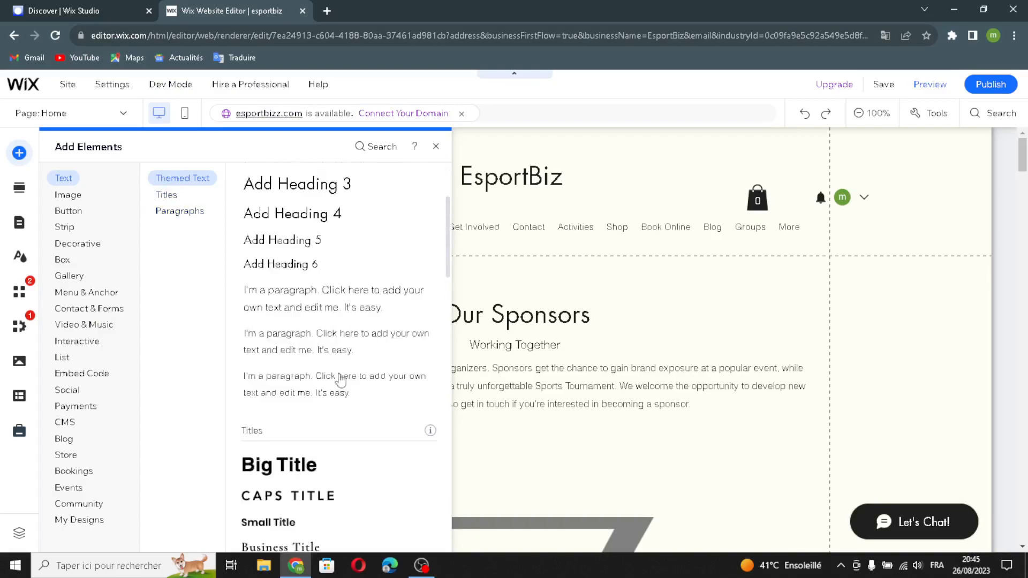
{"action": "scroll", "coordinate": [339, 316], "scroll_direction": "up", "scroll_amount": 3}
{"action": "scroll", "coordinate": [394, 466], "scroll_direction": "down", "scroll_amount": 4}
{"action": "scroll", "coordinate": [351, 360], "scroll_direction": "up", "scroll_amount": 4}
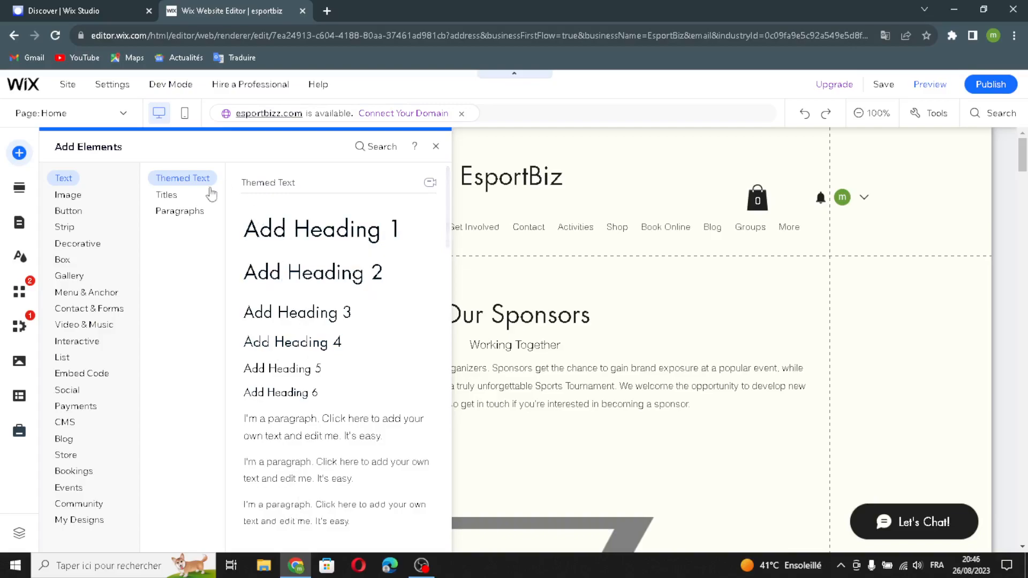
{"action": "left_click", "coordinate": [167, 196]}
{"action": "left_click", "coordinate": [176, 213]}
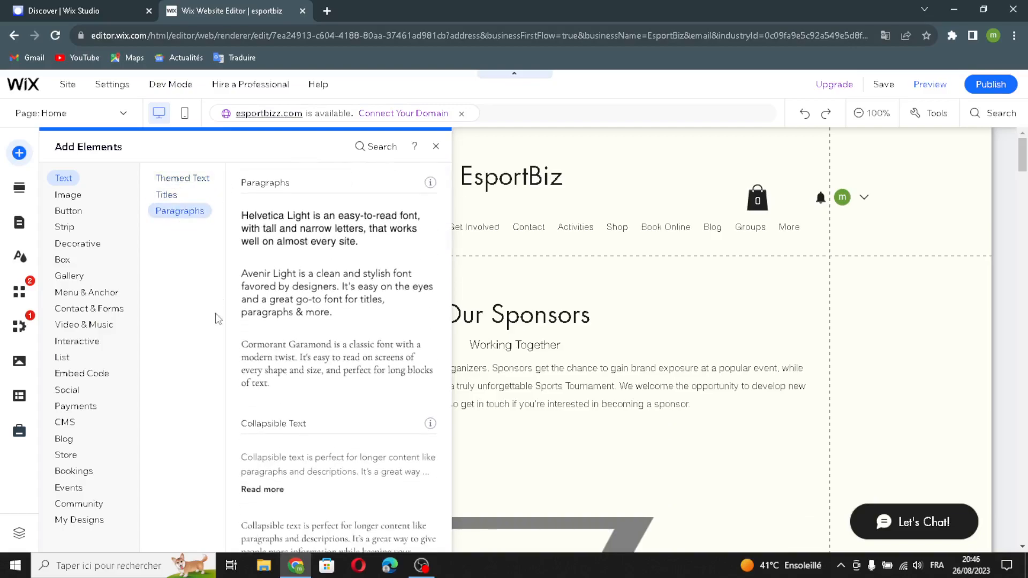
{"action": "left_click", "coordinate": [77, 196]}
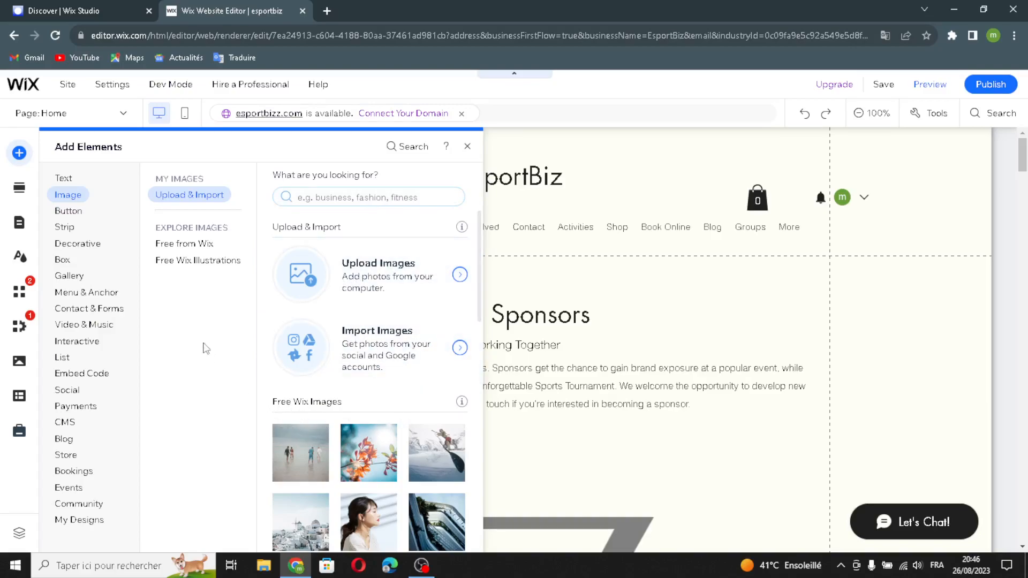
Examine the available button elements, including text and icon, image, document, iTunes, Wix Chat and pay buttons
{"action": "mouse_move", "coordinate": [73, 219]}
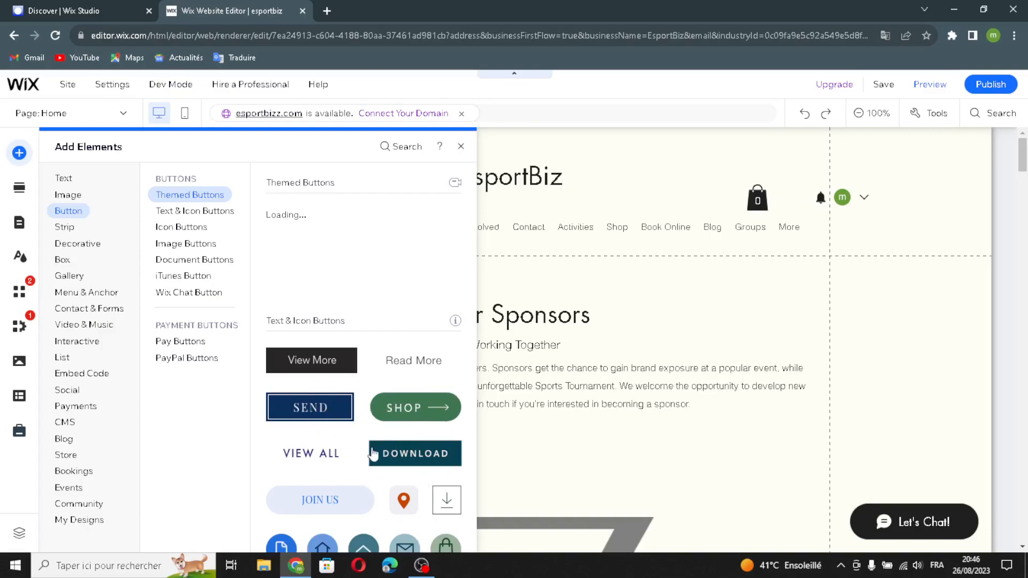
{"action": "scroll", "coordinate": [373, 454], "scroll_direction": "down", "scroll_amount": 5}
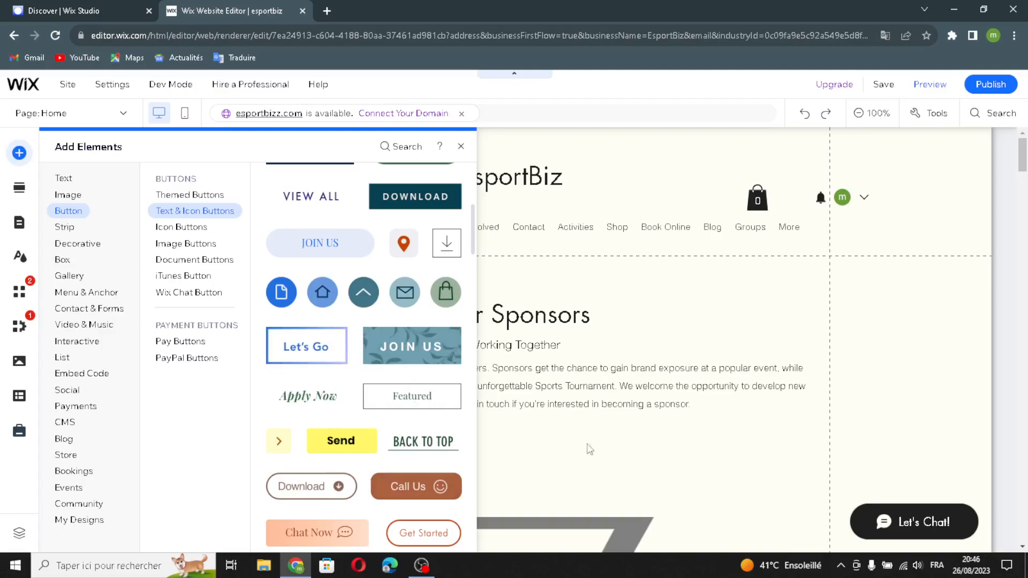
{"action": "scroll", "coordinate": [696, 466], "scroll_direction": "down", "scroll_amount": 3}
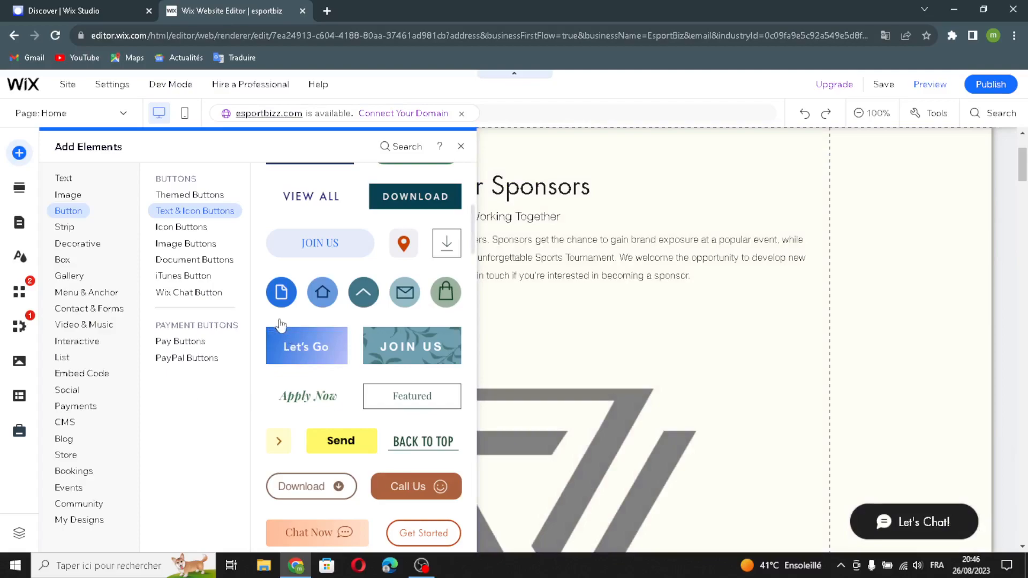
{"action": "left_click", "coordinate": [185, 228]}
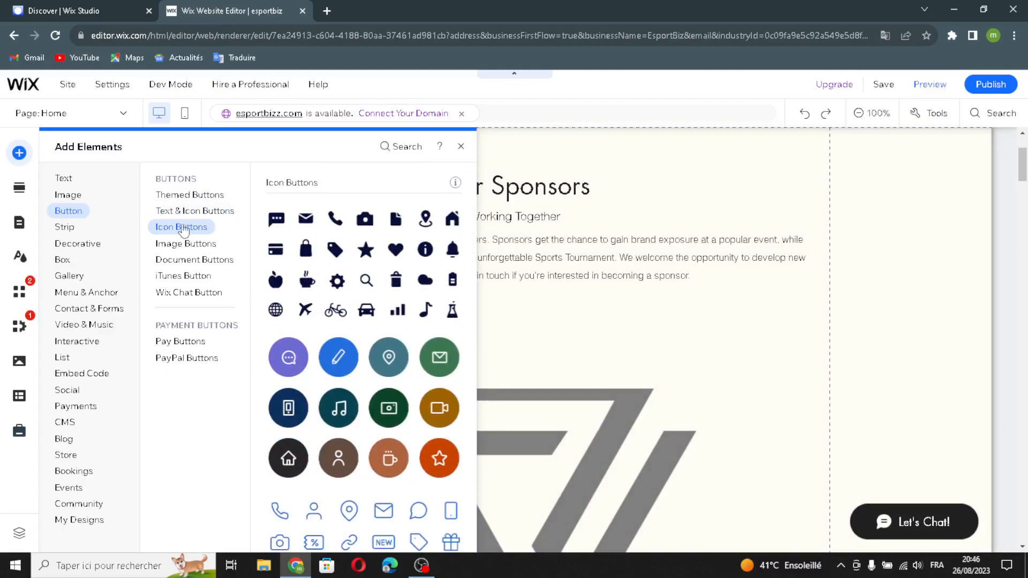
{"action": "left_click", "coordinate": [184, 242]}
{"action": "left_click", "coordinate": [170, 261]}
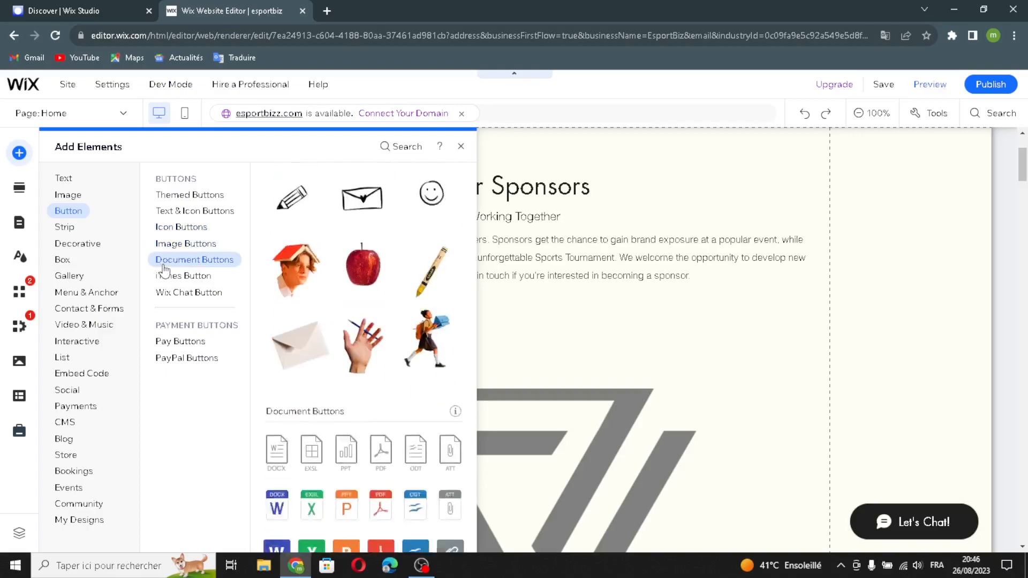
{"action": "left_click", "coordinate": [177, 278]}
{"action": "left_click", "coordinate": [172, 293]}
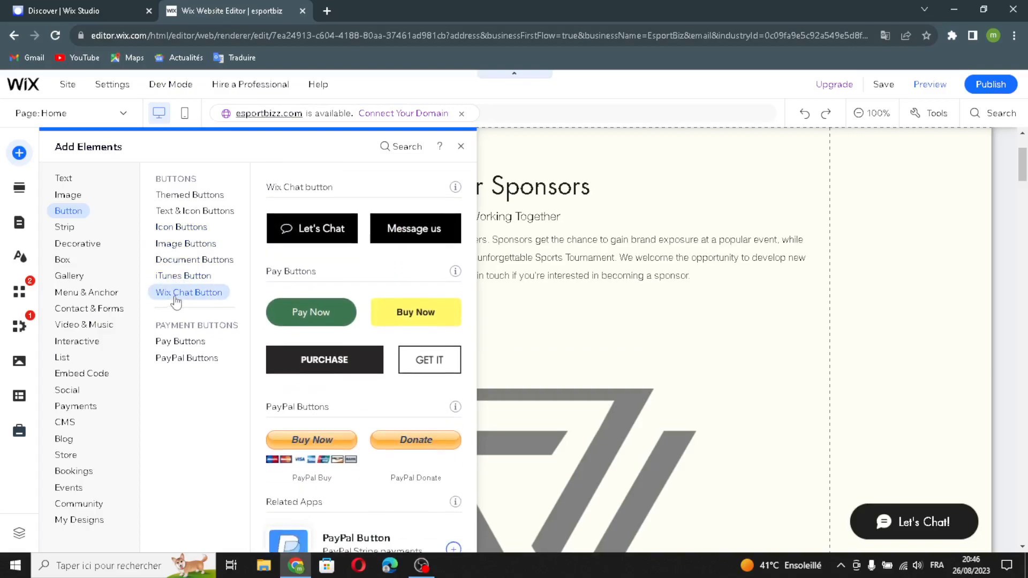
{"action": "scroll", "coordinate": [343, 379], "scroll_direction": "up", "scroll_amount": 5}
{"action": "scroll", "coordinate": [343, 353], "scroll_direction": "down", "scroll_amount": 3}
{"action": "scroll", "coordinate": [348, 357], "scroll_direction": "up", "scroll_amount": 10}
{"action": "scroll", "coordinate": [355, 355], "scroll_direction": "down", "scroll_amount": 6}
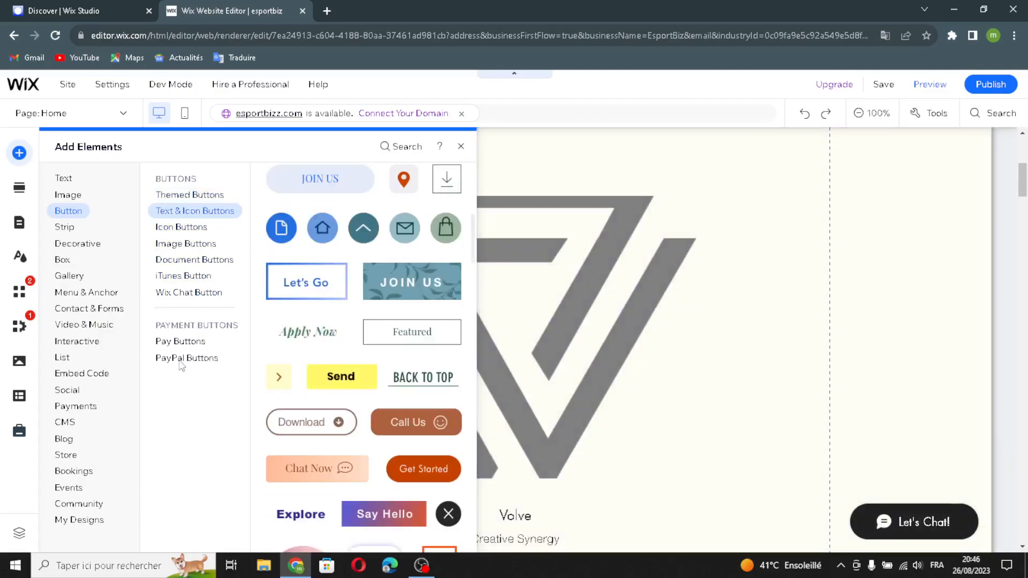
{"action": "left_click", "coordinate": [189, 335]}
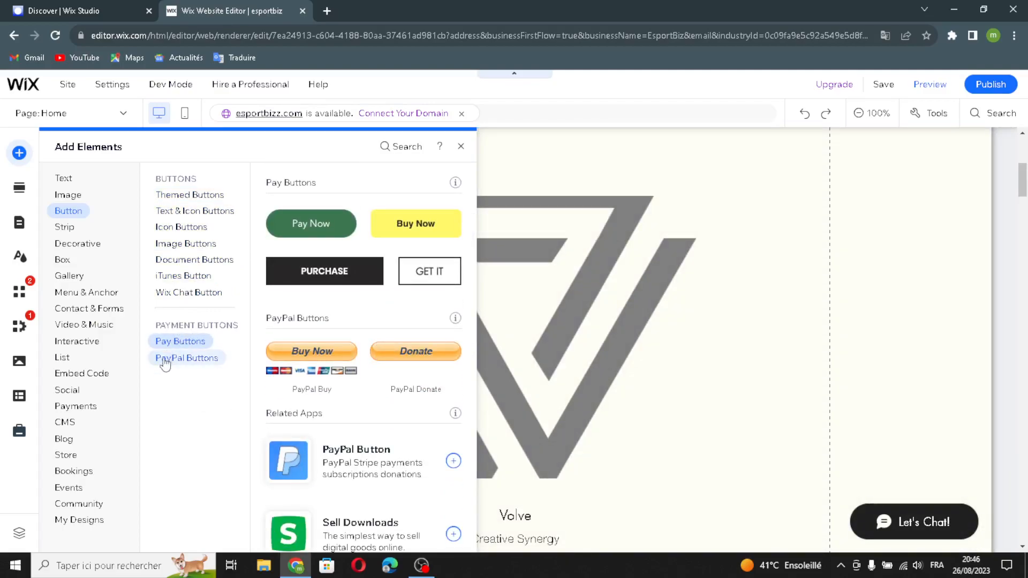
Examine the PayPal button elements and the related payment and button apps offered with them
{"action": "left_click", "coordinate": [187, 358]}
{"action": "left_click", "coordinate": [170, 341]}
{"action": "scroll", "coordinate": [278, 459], "scroll_direction": "down", "scroll_amount": 3}
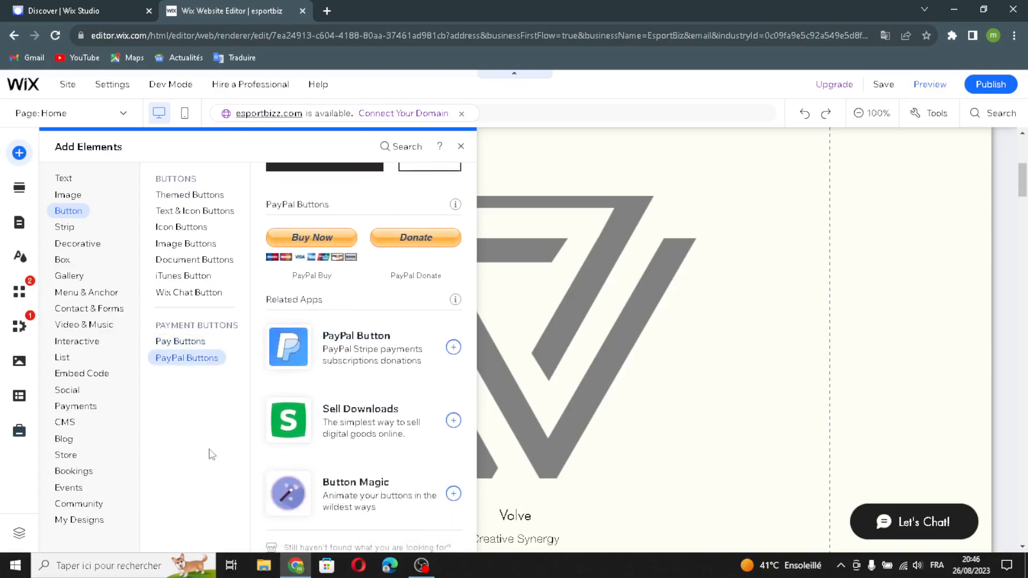
{"action": "scroll", "coordinate": [344, 385], "scroll_direction": "up", "scroll_amount": 6}
{"action": "scroll", "coordinate": [375, 455], "scroll_direction": "down", "scroll_amount": 5}
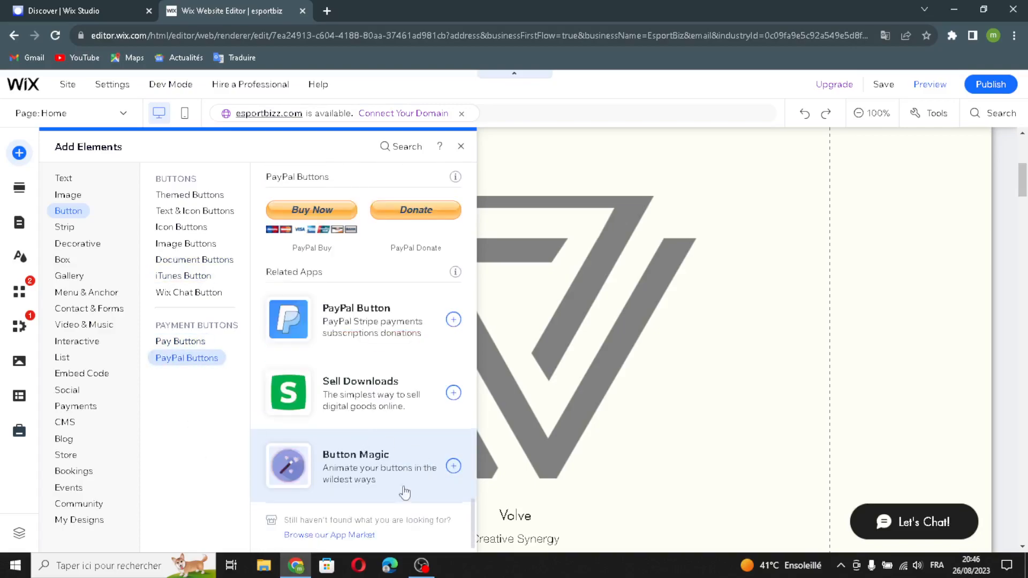
{"action": "scroll", "coordinate": [400, 445], "scroll_direction": "down", "scroll_amount": 1}
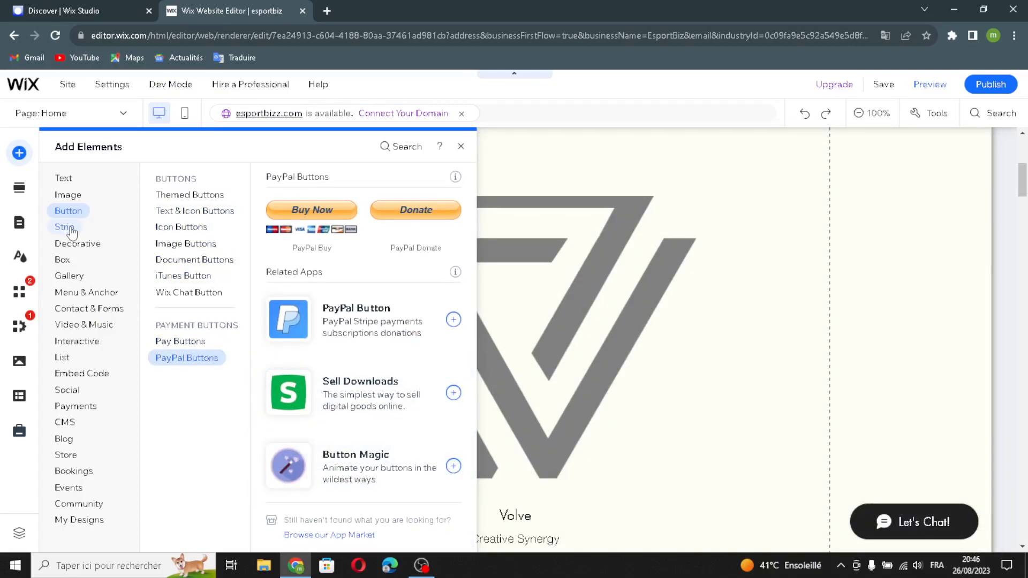
Examine the available strip elements, including the services, contact, welcome, testimonials and team designs
{"action": "left_click", "coordinate": [72, 228]}
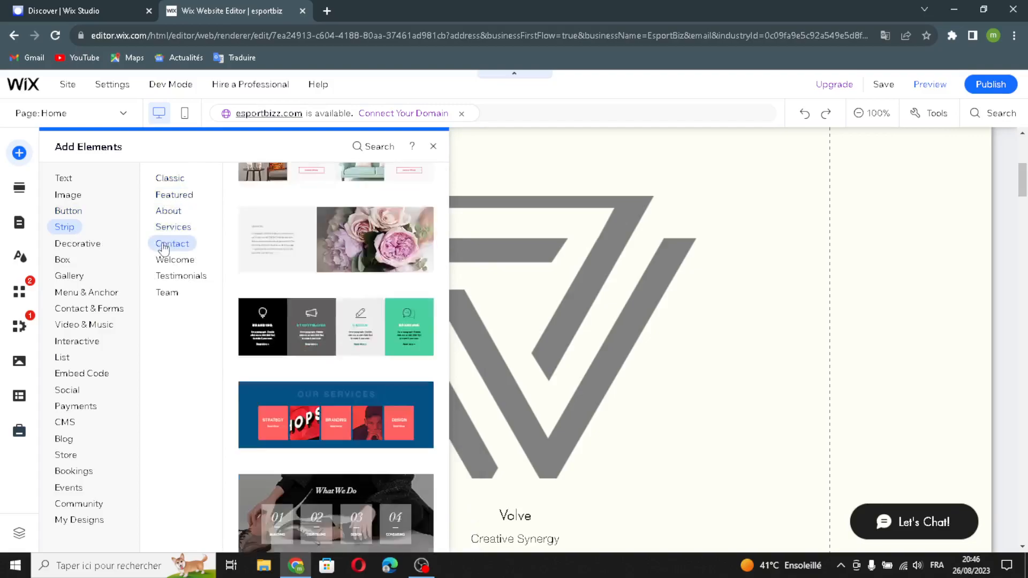
{"action": "left_click", "coordinate": [178, 278]}
{"action": "left_click", "coordinate": [167, 294]}
{"action": "scroll", "coordinate": [477, 372], "scroll_direction": "up", "scroll_amount": 4}
{"action": "scroll", "coordinate": [345, 364], "scroll_direction": "up", "scroll_amount": 5}
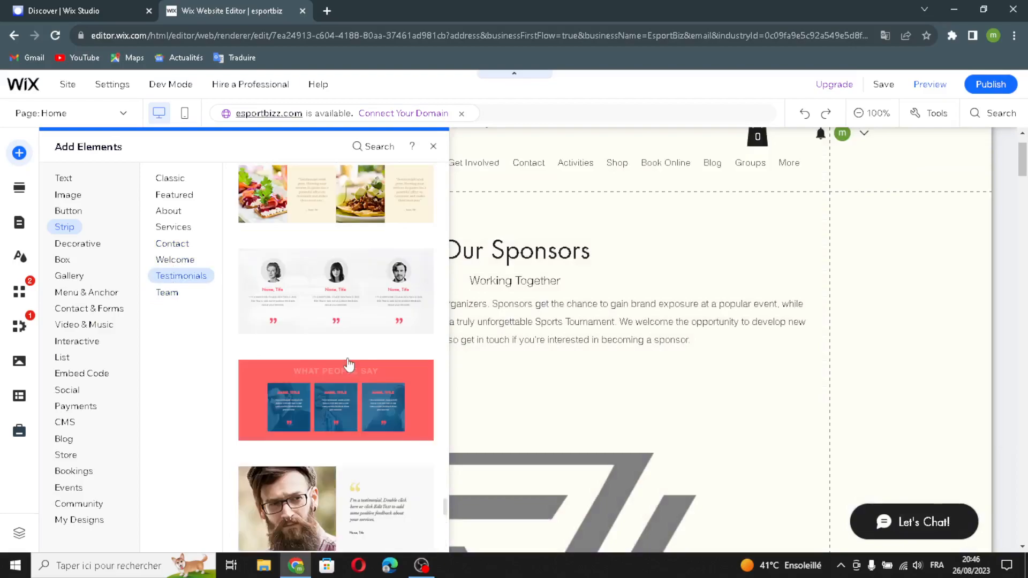
{"action": "scroll", "coordinate": [545, 434], "scroll_direction": "down", "scroll_amount": 5}
{"action": "scroll", "coordinate": [545, 433], "scroll_direction": "down", "scroll_amount": 1}
{"action": "scroll", "coordinate": [342, 397], "scroll_direction": "down", "scroll_amount": 12}
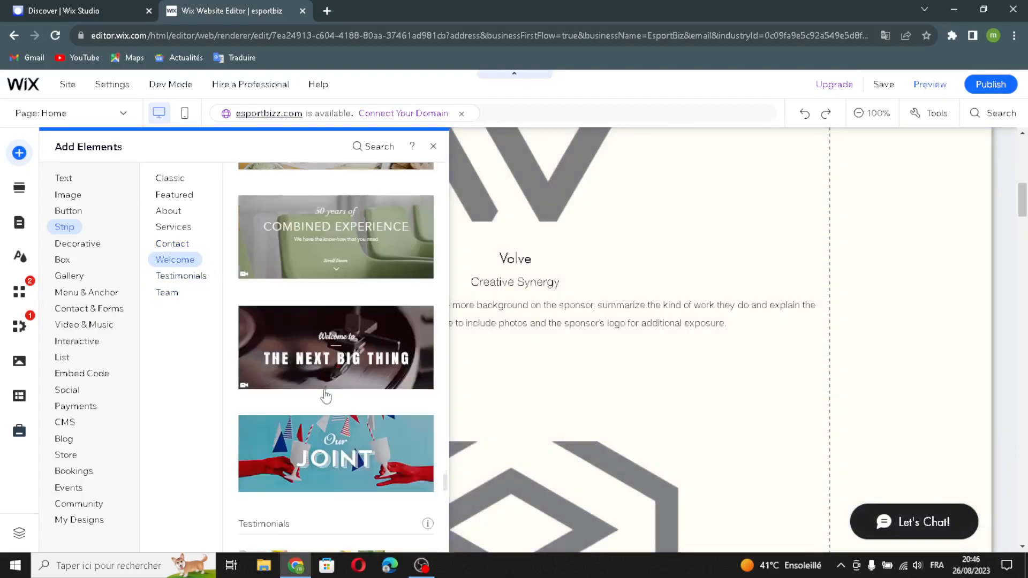
{"action": "scroll", "coordinate": [558, 419], "scroll_direction": "down", "scroll_amount": 2}
{"action": "scroll", "coordinate": [373, 400], "scroll_direction": "down", "scroll_amount": 2}
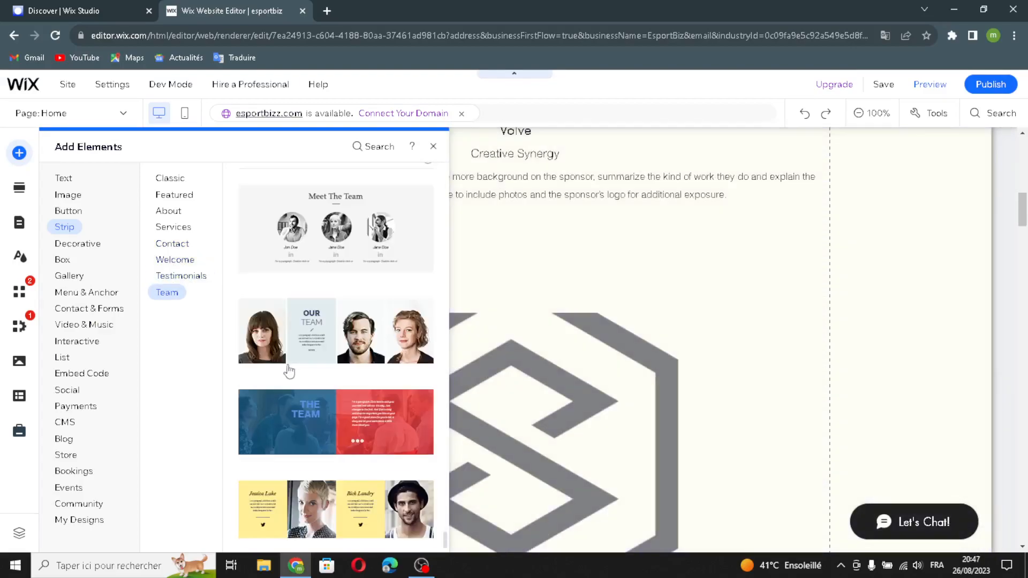
{"action": "scroll", "coordinate": [512, 406], "scroll_direction": "down", "scroll_amount": 8}
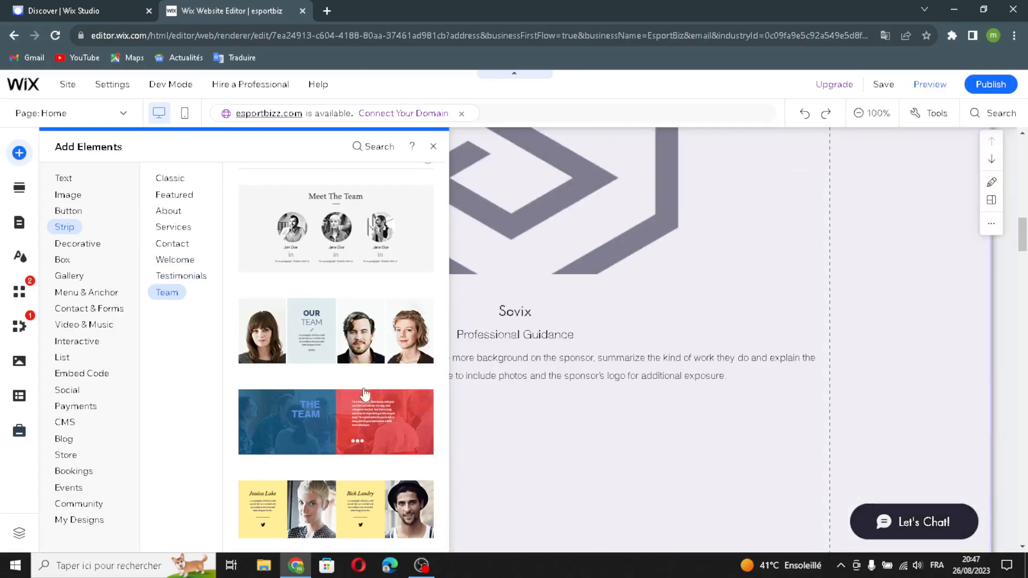
Examine the decorative shape elements: themed lines, basic shapes, arrows, horizontal lines and vertical lines
{"action": "left_click", "coordinate": [86, 292]}
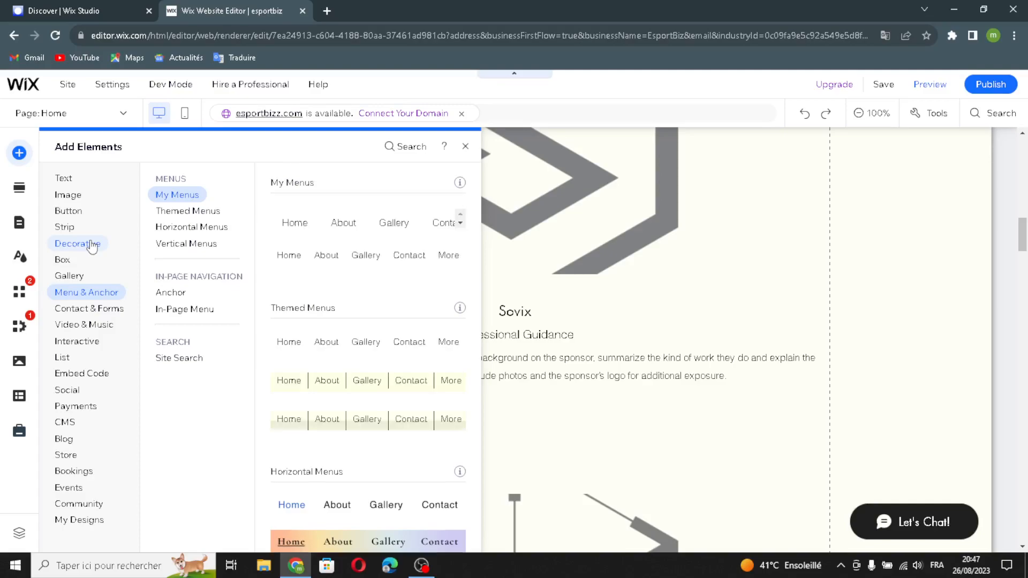
{"action": "left_click", "coordinate": [92, 246]}
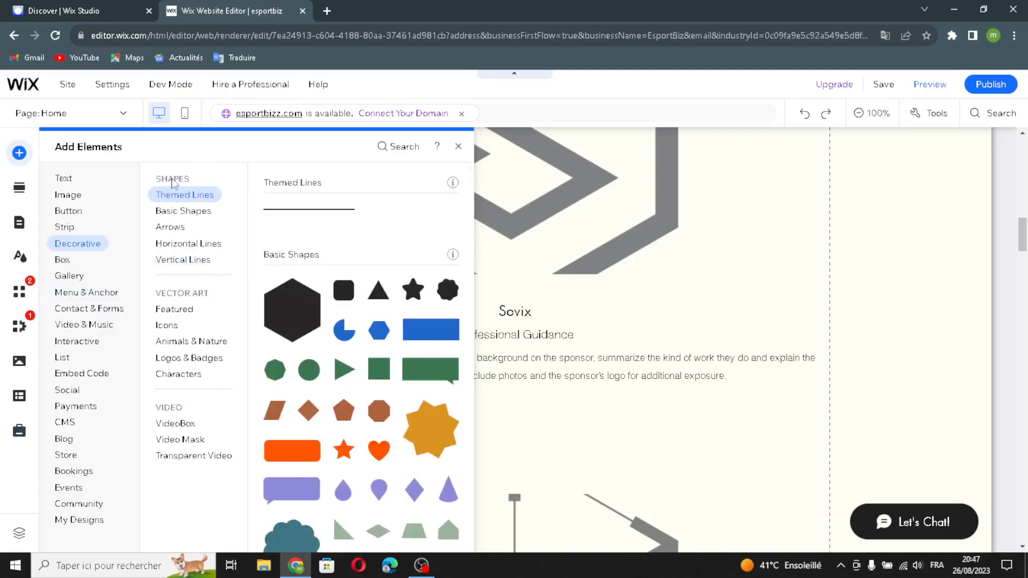
{"action": "left_click", "coordinate": [177, 211]}
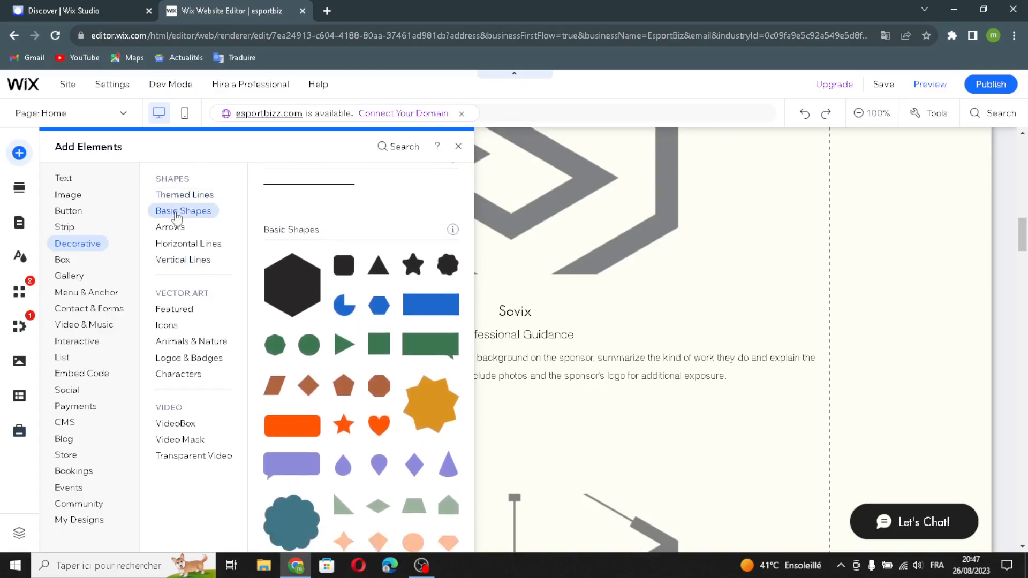
{"action": "left_click", "coordinate": [169, 227]}
{"action": "left_click", "coordinate": [183, 244]}
{"action": "left_click", "coordinate": [164, 261]}
Examine the decorative vector art, from featured art and icons to characters, and the VideoBox, video mask and transparent video elements
{"action": "left_click", "coordinate": [171, 310]}
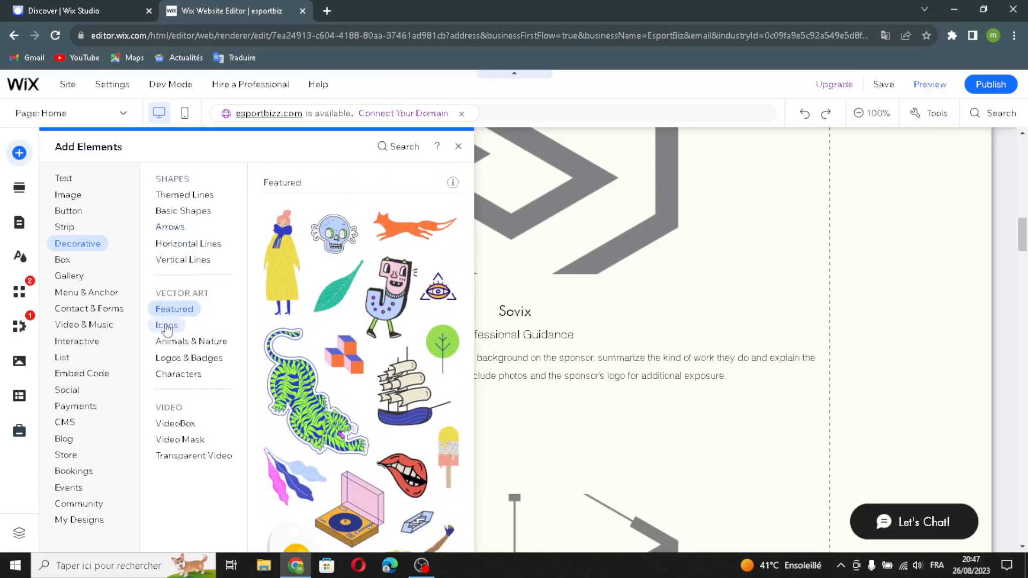
{"action": "left_click", "coordinate": [167, 327]}
{"action": "left_click", "coordinate": [165, 342]}
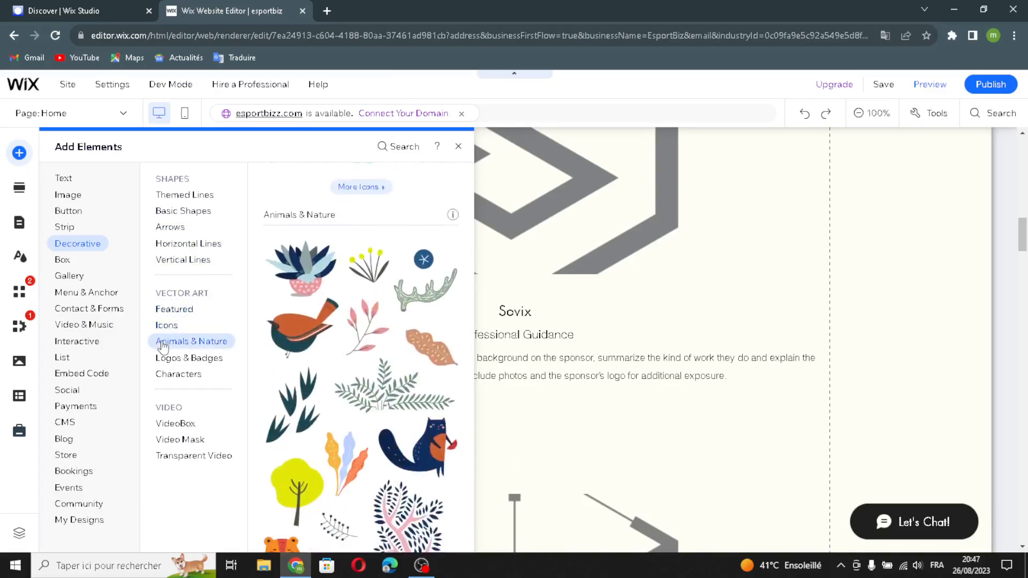
{"action": "left_click", "coordinate": [194, 357]}
{"action": "left_click", "coordinate": [188, 375]}
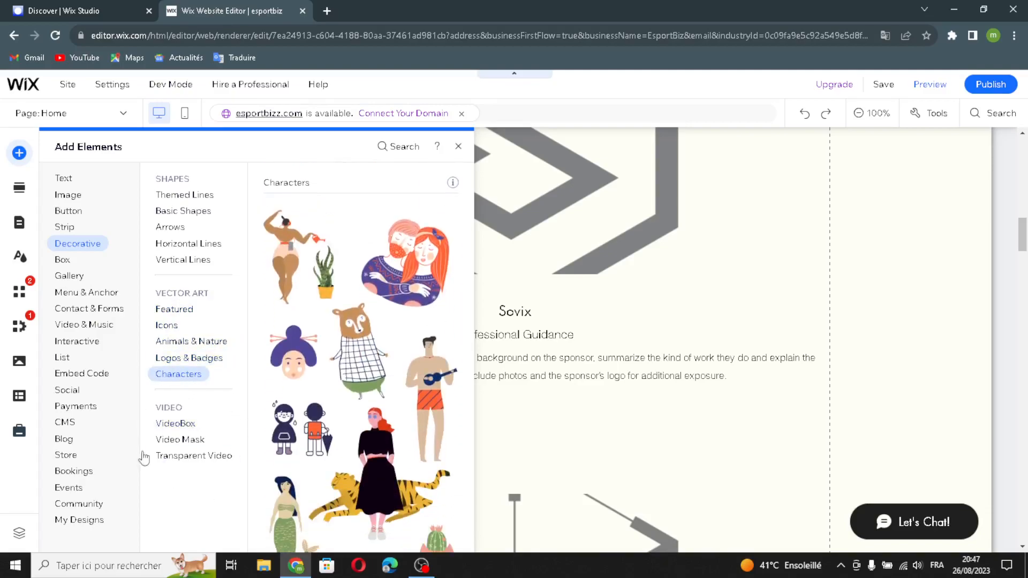
{"action": "left_click", "coordinate": [182, 423]}
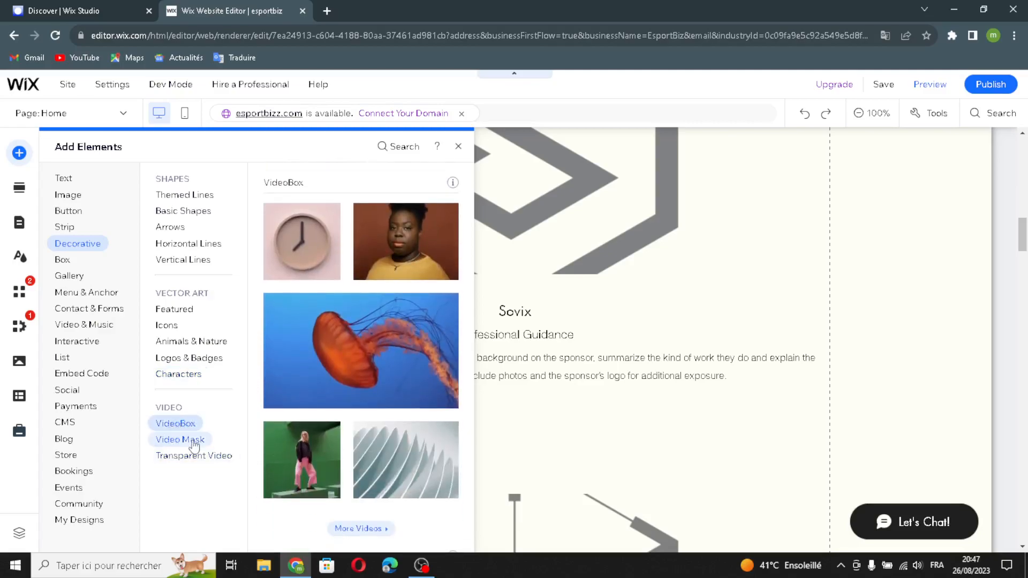
{"action": "left_click", "coordinate": [193, 442]}
{"action": "left_click", "coordinate": [180, 455]}
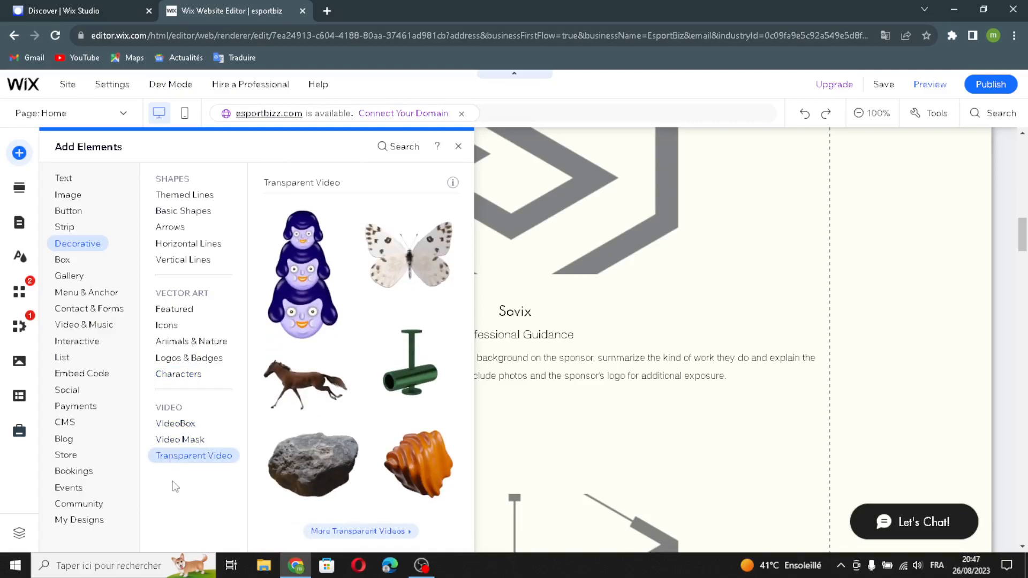
Examine the available box elements: themed boxes, container boxes, hover boxes and tabs
{"action": "left_click", "coordinate": [60, 260]}
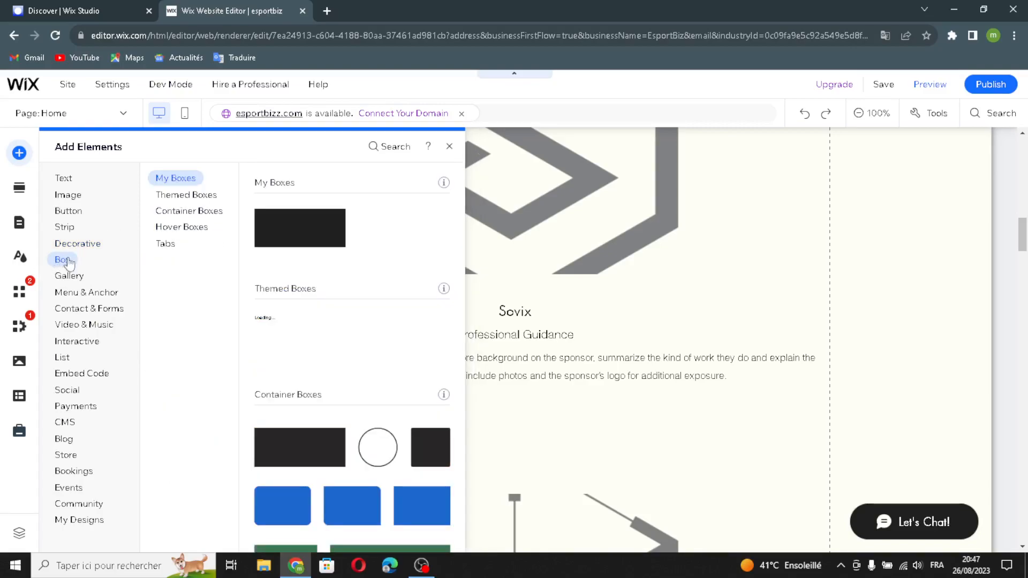
{"action": "left_click", "coordinate": [167, 196]}
{"action": "left_click", "coordinate": [167, 212]}
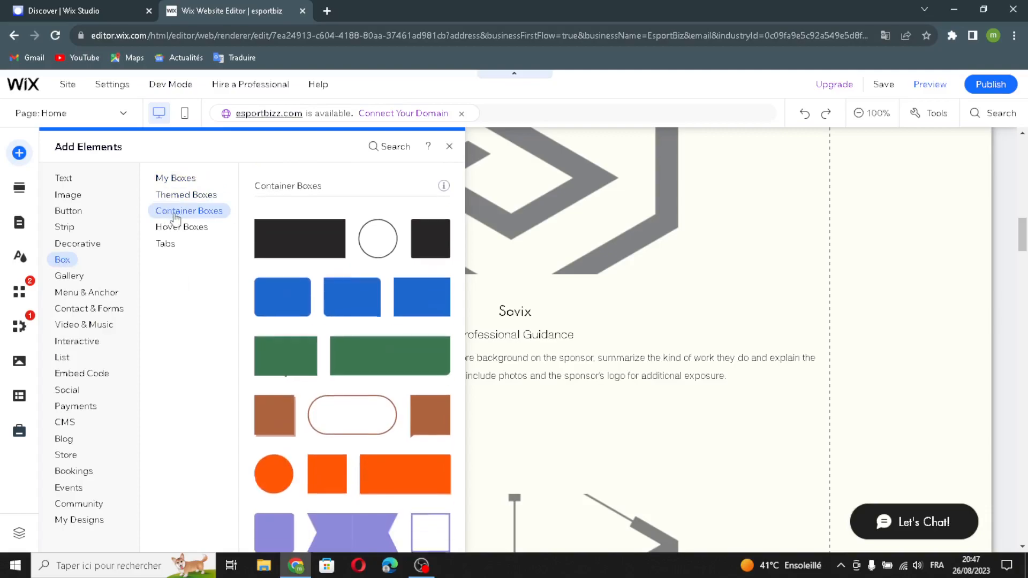
{"action": "left_click", "coordinate": [162, 227]}
{"action": "left_click", "coordinate": [164, 244]}
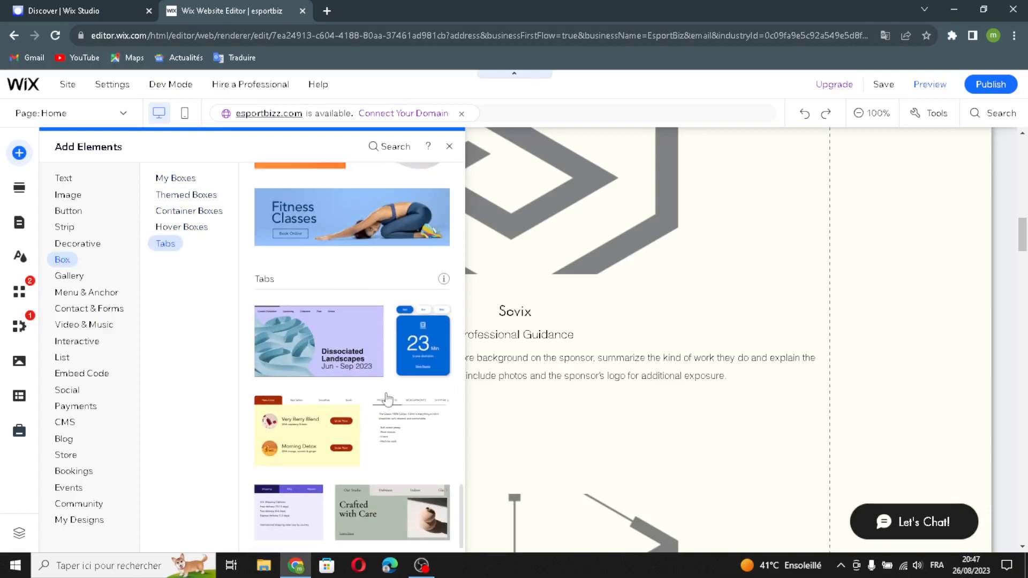
{"action": "scroll", "coordinate": [372, 365], "scroll_direction": "up", "scroll_amount": 5}
{"action": "scroll", "coordinate": [372, 366], "scroll_direction": "up", "scroll_amount": 10}
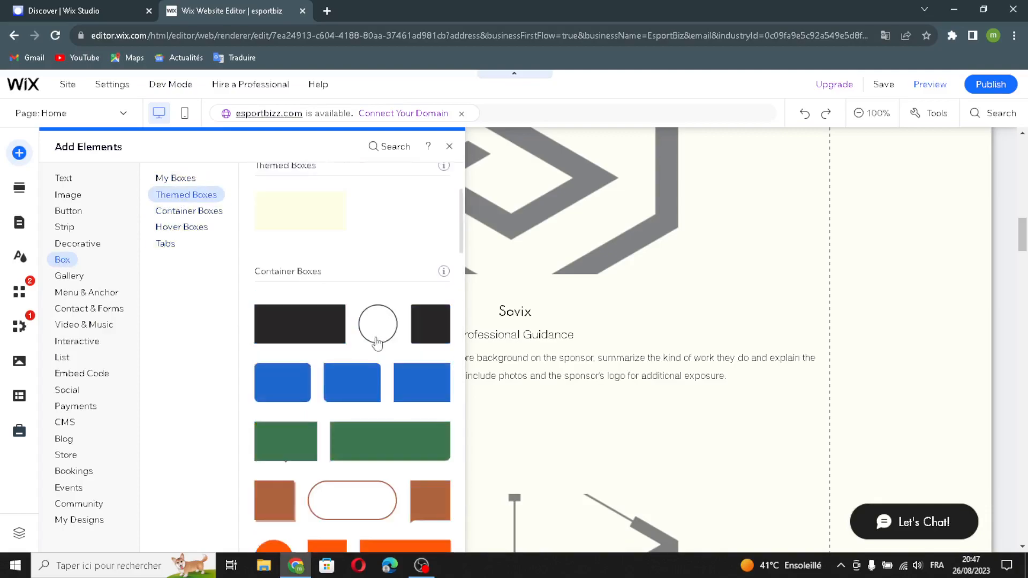
{"action": "scroll", "coordinate": [373, 346], "scroll_direction": "down", "scroll_amount": 3}
{"action": "scroll", "coordinate": [373, 346], "scroll_direction": "down", "scroll_amount": 6}
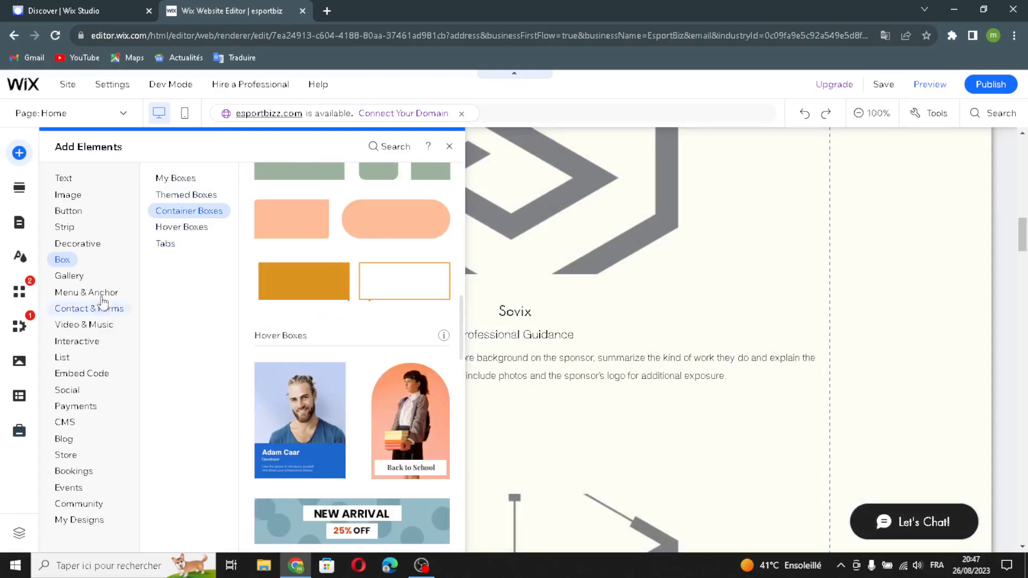
Examine the available gallery elements: recommended, pro, grid, slider and more galleries
{"action": "left_click", "coordinate": [79, 276]}
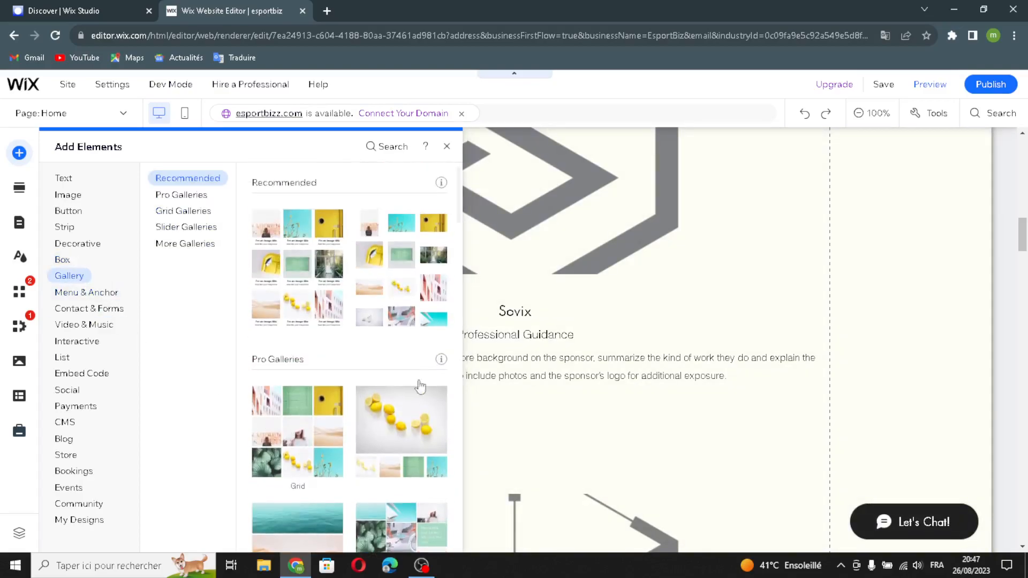
{"action": "left_click", "coordinate": [172, 195]}
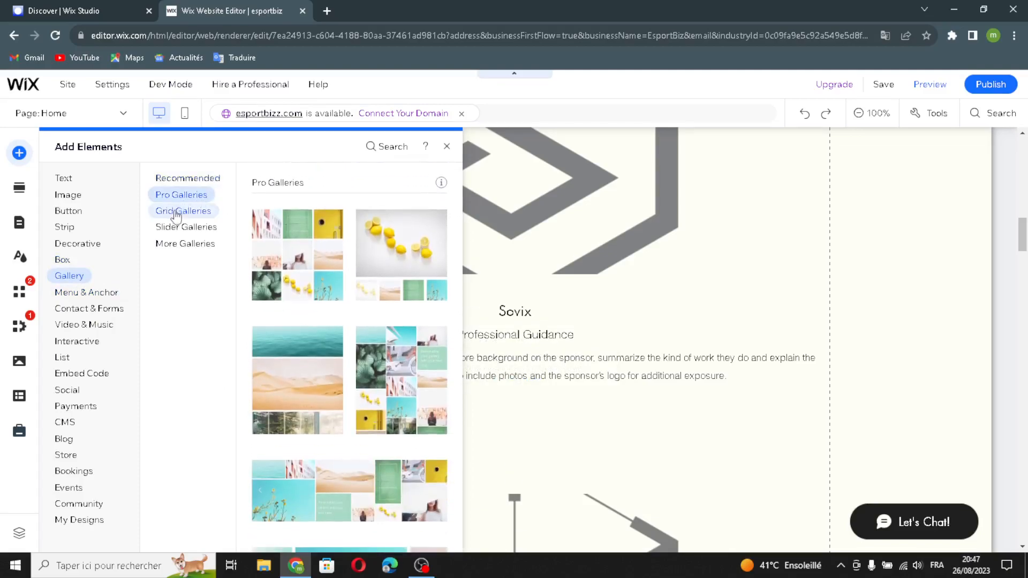
{"action": "left_click", "coordinate": [177, 213]}
{"action": "left_click", "coordinate": [172, 227]}
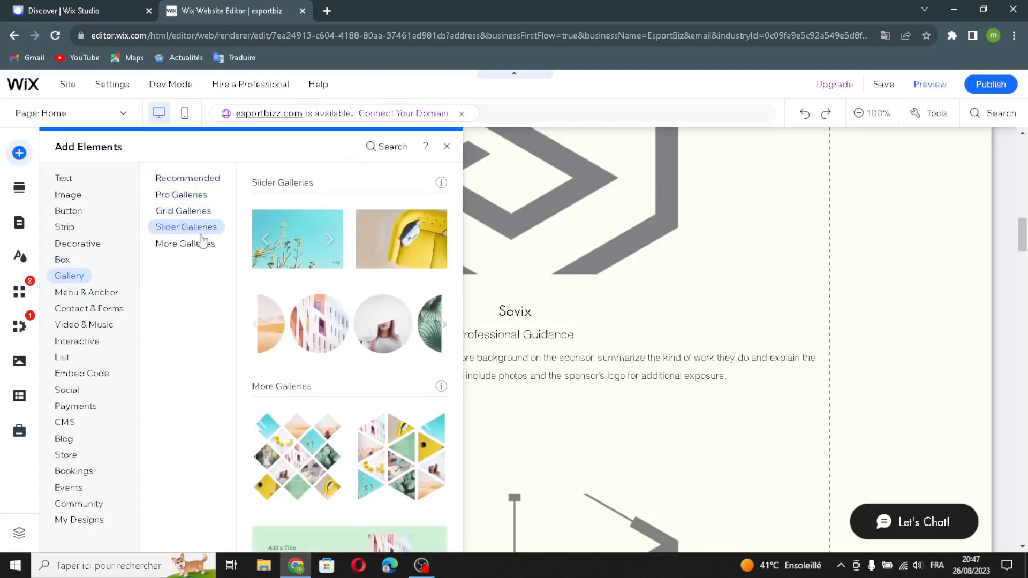
{"action": "left_click", "coordinate": [200, 246]}
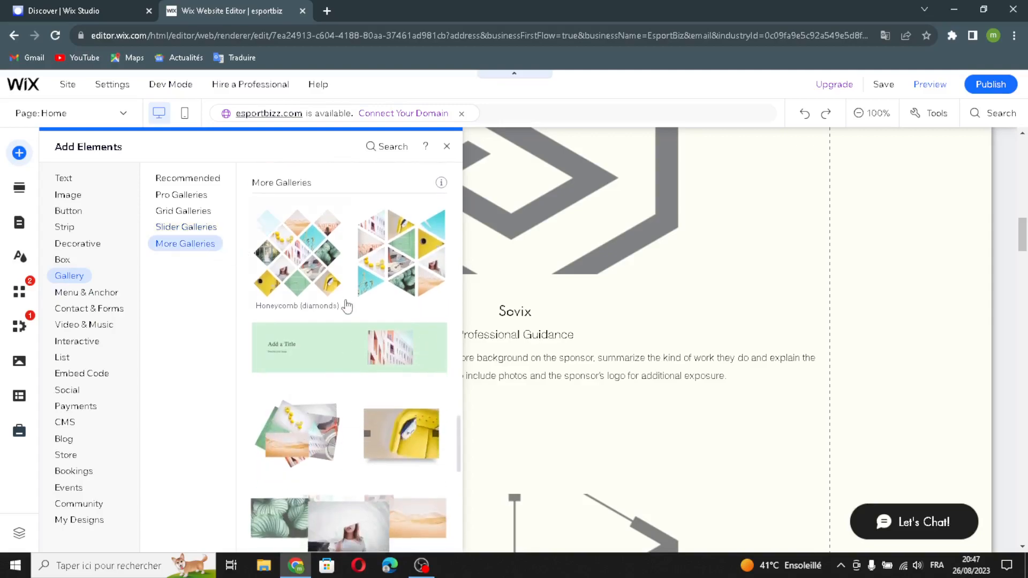
{"action": "scroll", "coordinate": [349, 305], "scroll_direction": "down", "scroll_amount": 4}
{"action": "scroll", "coordinate": [342, 321], "scroll_direction": "up", "scroll_amount": 6}
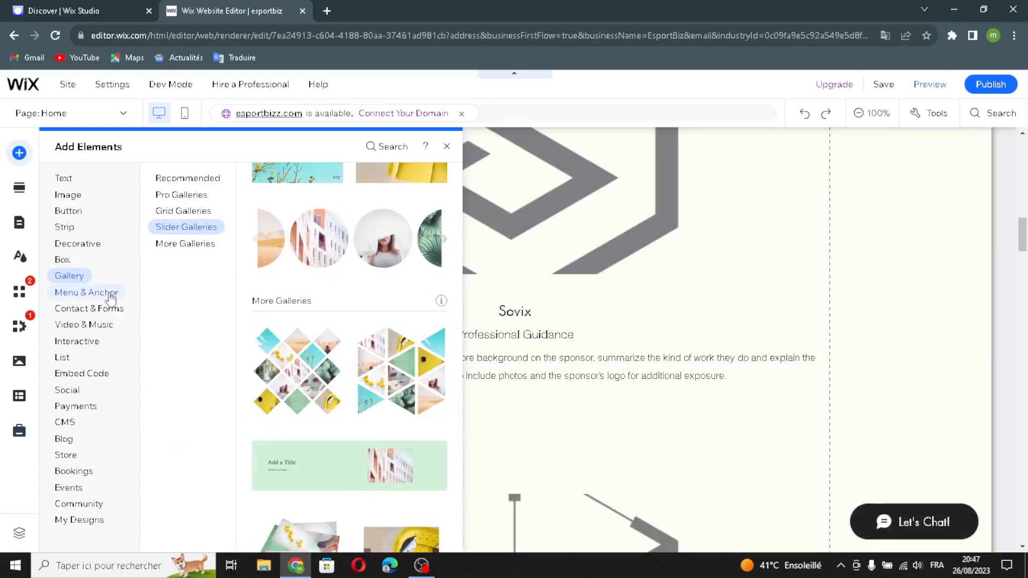
Examine the themed, horizontal and vertical menu elements, the anchor and in-page menu elements, and the site search element
{"action": "left_click", "coordinate": [110, 294]}
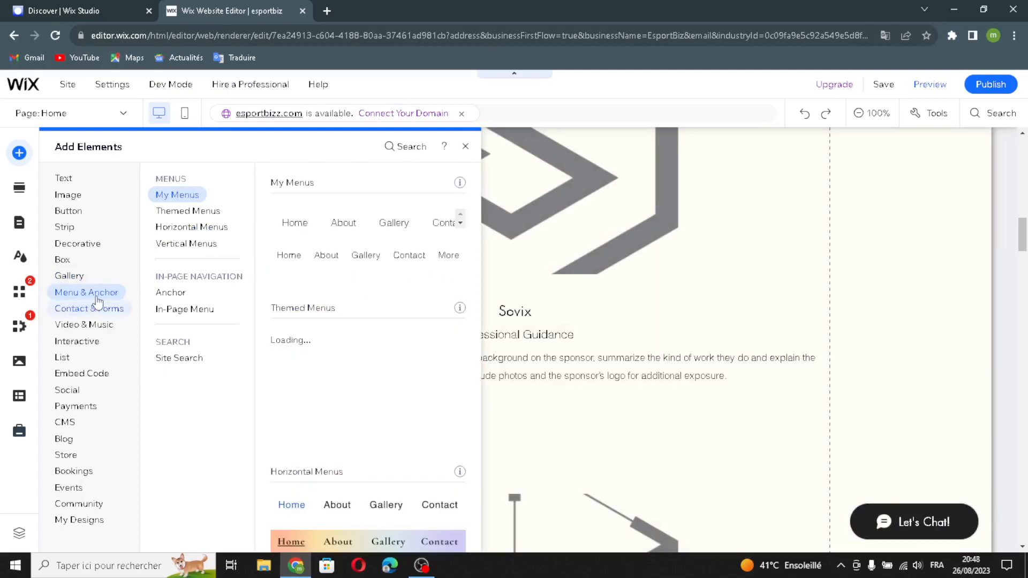
{"action": "left_click", "coordinate": [176, 216]}
{"action": "left_click", "coordinate": [186, 230]}
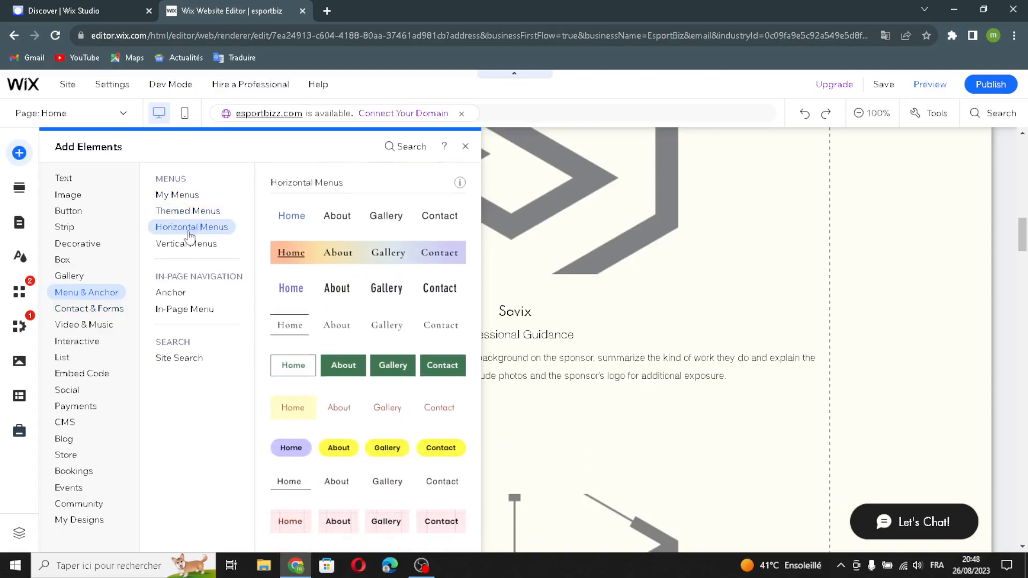
{"action": "left_click", "coordinate": [193, 244]}
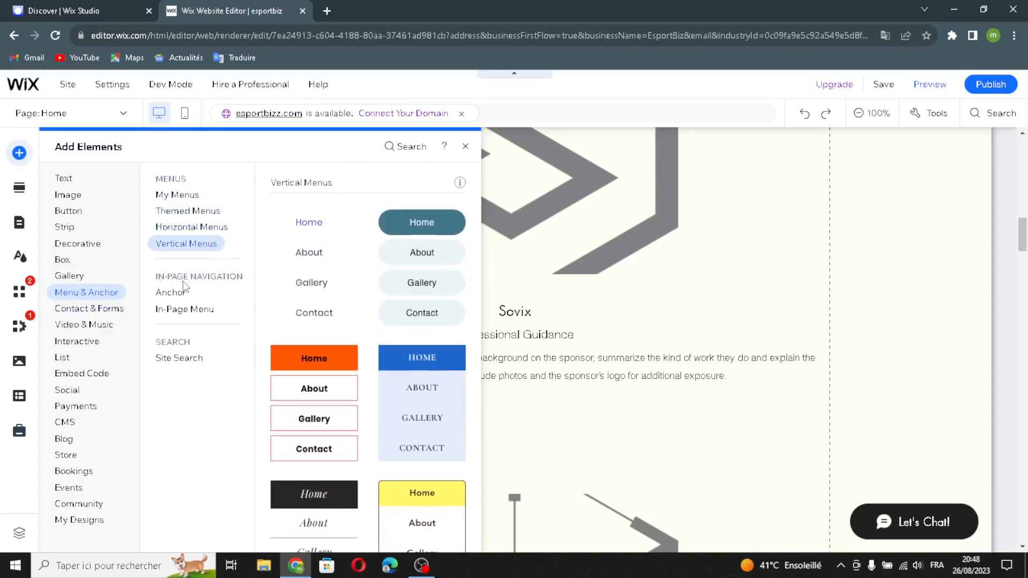
{"action": "left_click", "coordinate": [170, 292]}
{"action": "left_click", "coordinate": [201, 309]}
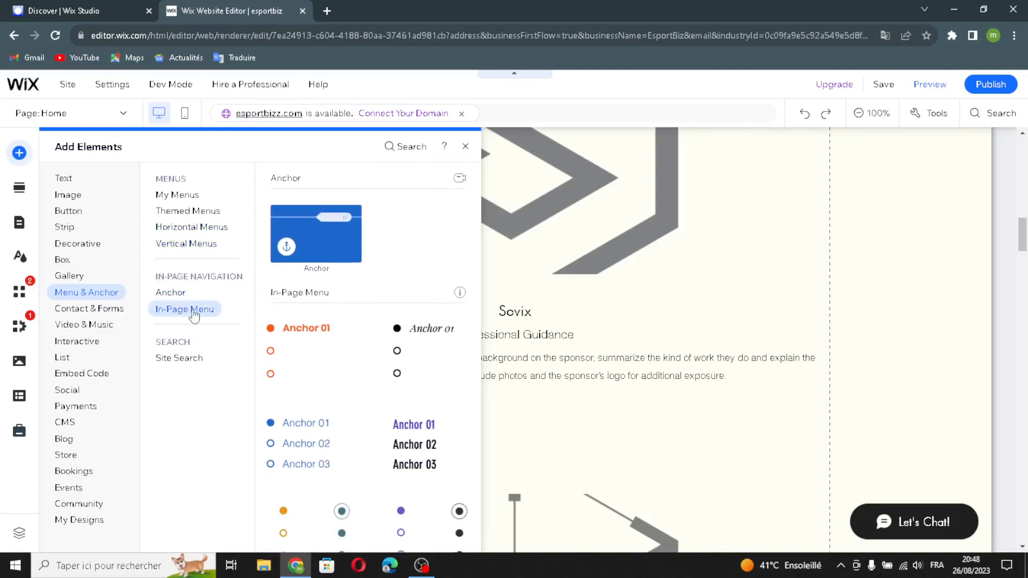
{"action": "scroll", "coordinate": [402, 271], "scroll_direction": "up", "scroll_amount": 3}
{"action": "scroll", "coordinate": [352, 340], "scroll_direction": "down", "scroll_amount": 2}
{"action": "left_click", "coordinate": [208, 359]}
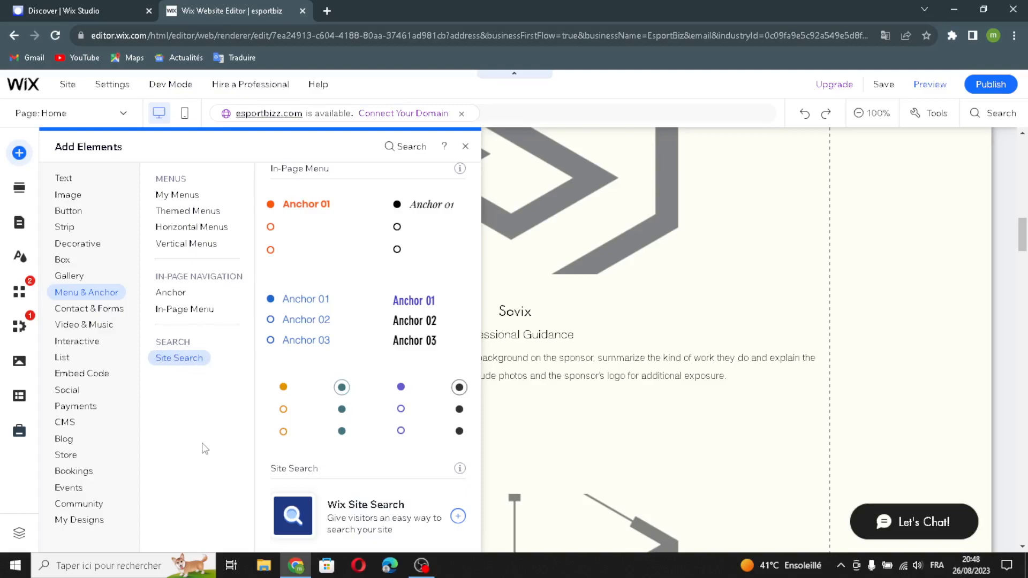
Examine the available form elements: contact, order, registration, donation, application, feedback, request, waiver and subscribe forms
{"action": "left_click", "coordinate": [94, 313]}
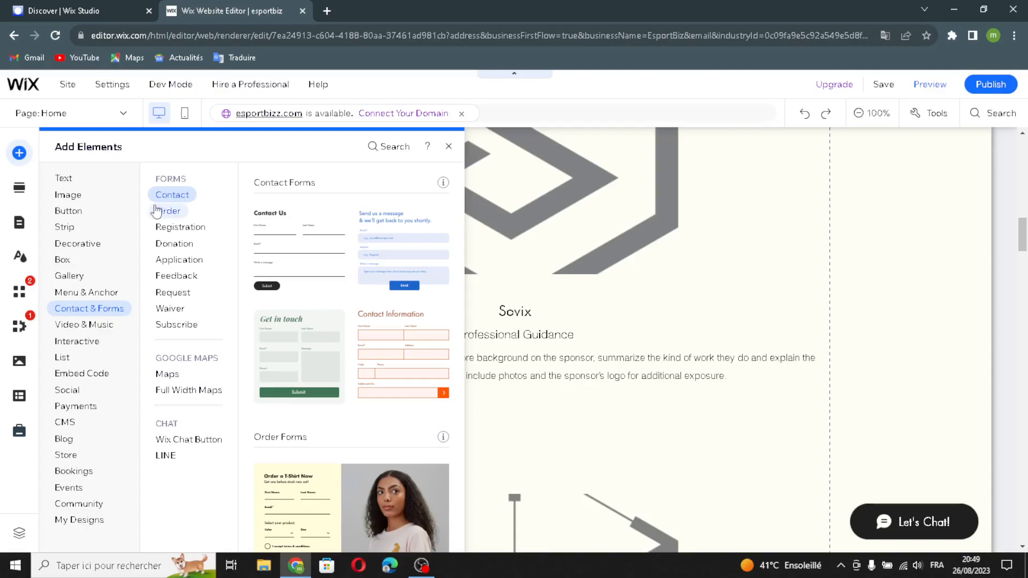
{"action": "left_click", "coordinate": [170, 228]}
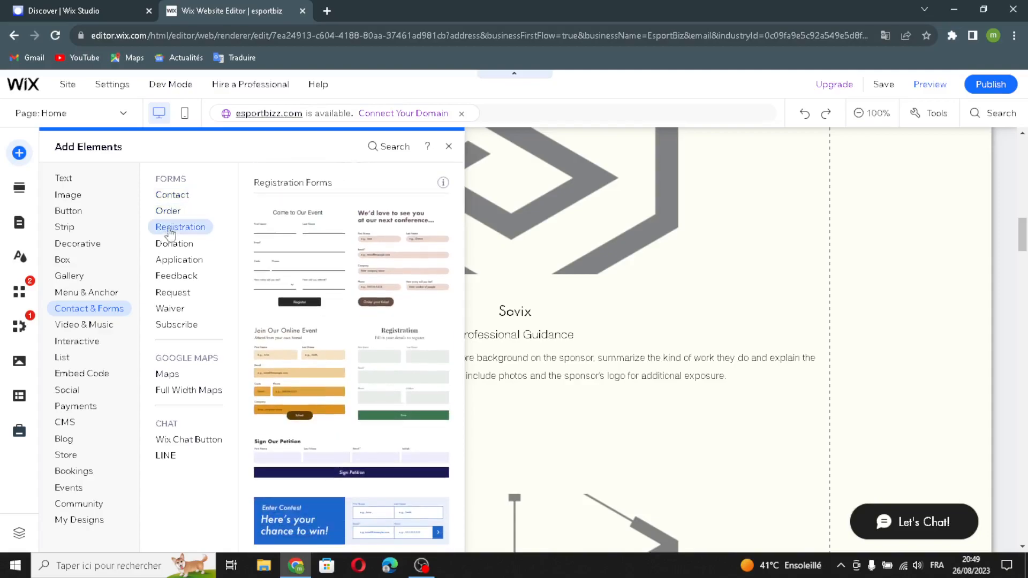
{"action": "left_click", "coordinate": [163, 246]}
{"action": "left_click", "coordinate": [163, 264]}
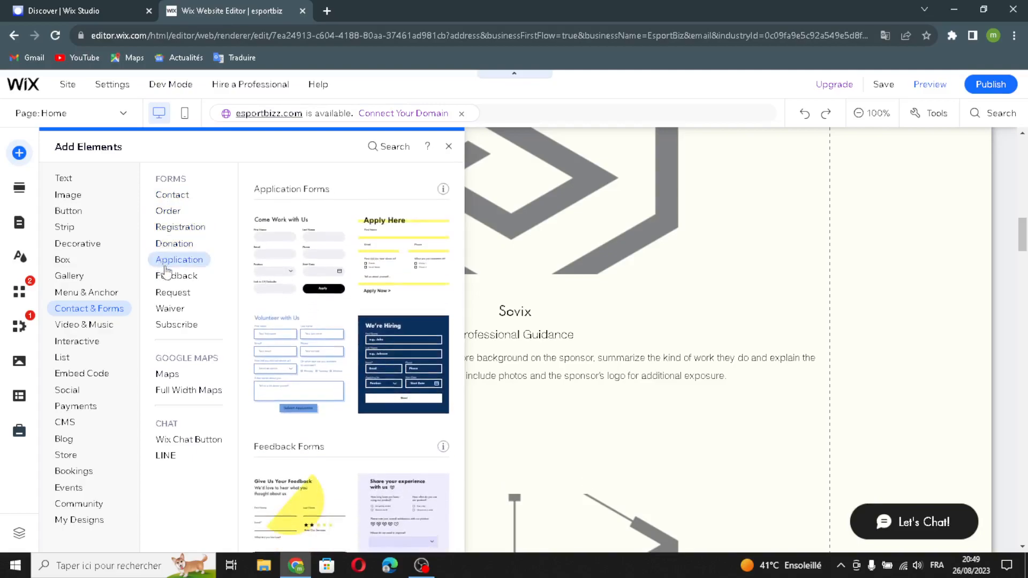
{"action": "left_click", "coordinate": [167, 275]}
{"action": "left_click", "coordinate": [164, 292]}
{"action": "left_click", "coordinate": [161, 310]}
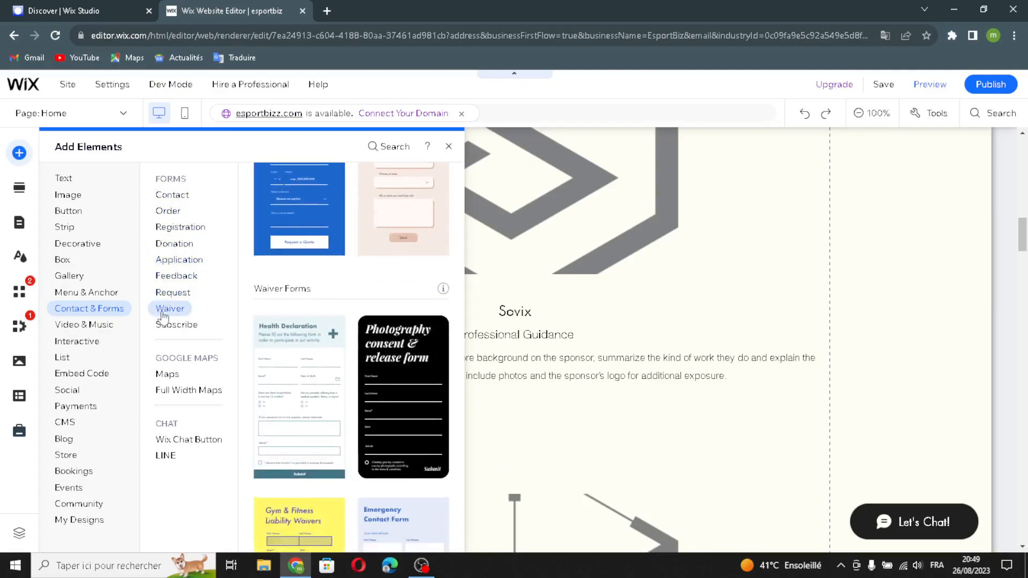
{"action": "left_click", "coordinate": [164, 325]}
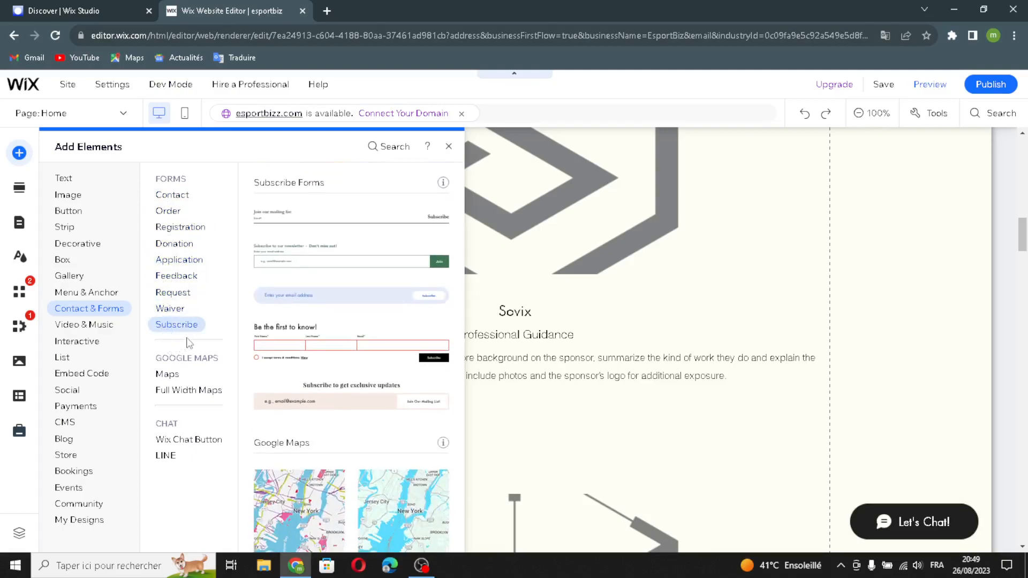
Examine the full-width Google Maps elements and the Wix Chat and LINE chat buttons
{"action": "left_click", "coordinate": [171, 392]}
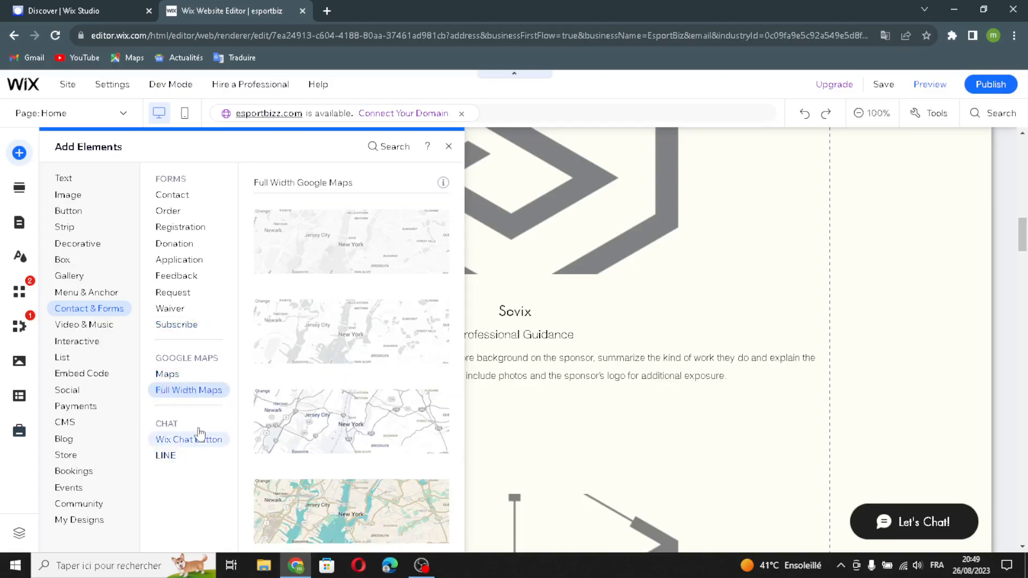
{"action": "left_click", "coordinate": [170, 440]}
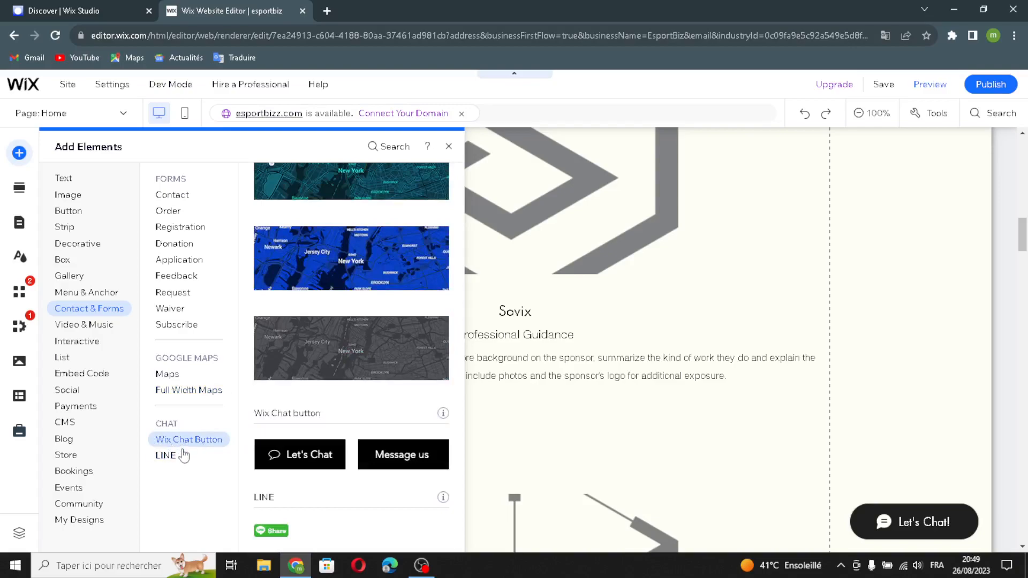
{"action": "left_click", "coordinate": [167, 458]}
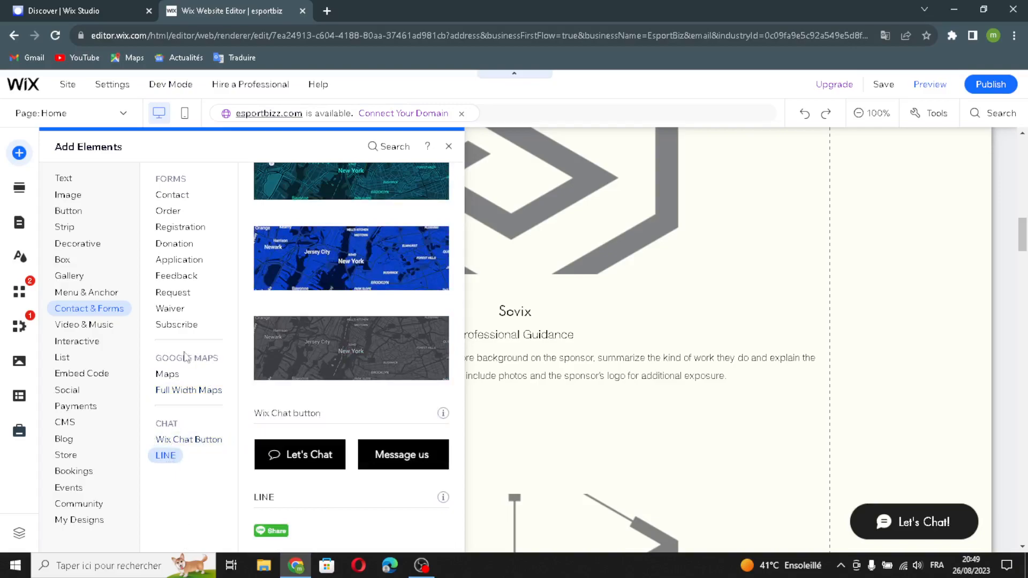
Examine the available video elements: single video players, Wix Video, VideoBox, video masks and transparent videos
{"action": "left_click", "coordinate": [92, 327]}
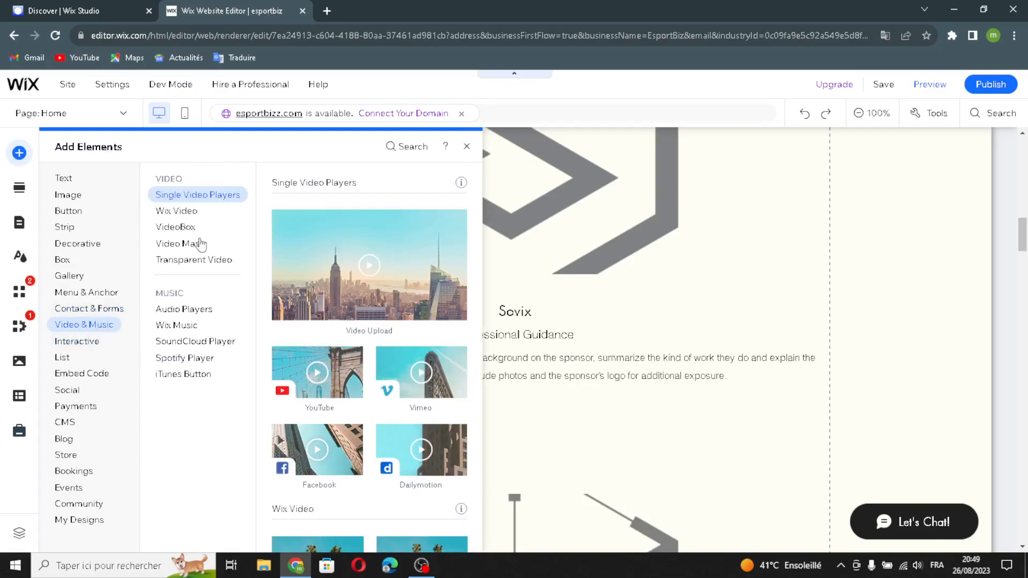
{"action": "left_click", "coordinate": [177, 211]}
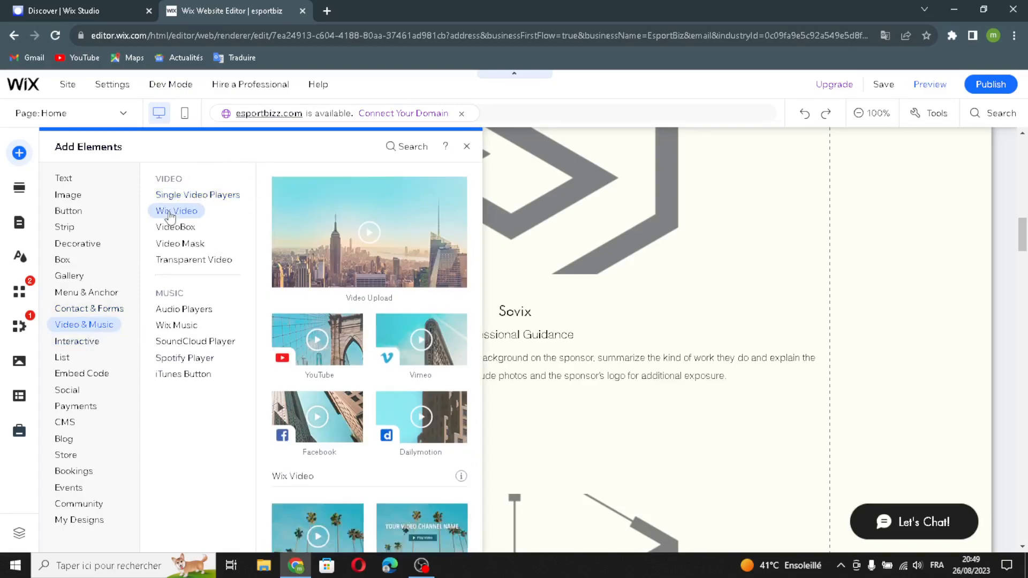
{"action": "left_click", "coordinate": [172, 227]}
{"action": "left_click", "coordinate": [173, 244]}
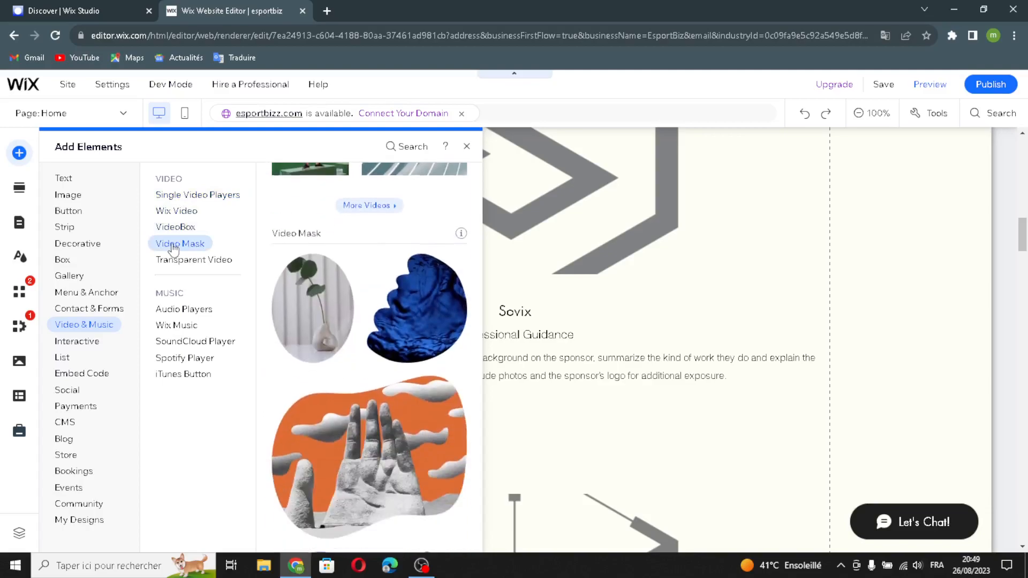
{"action": "left_click", "coordinate": [174, 261]}
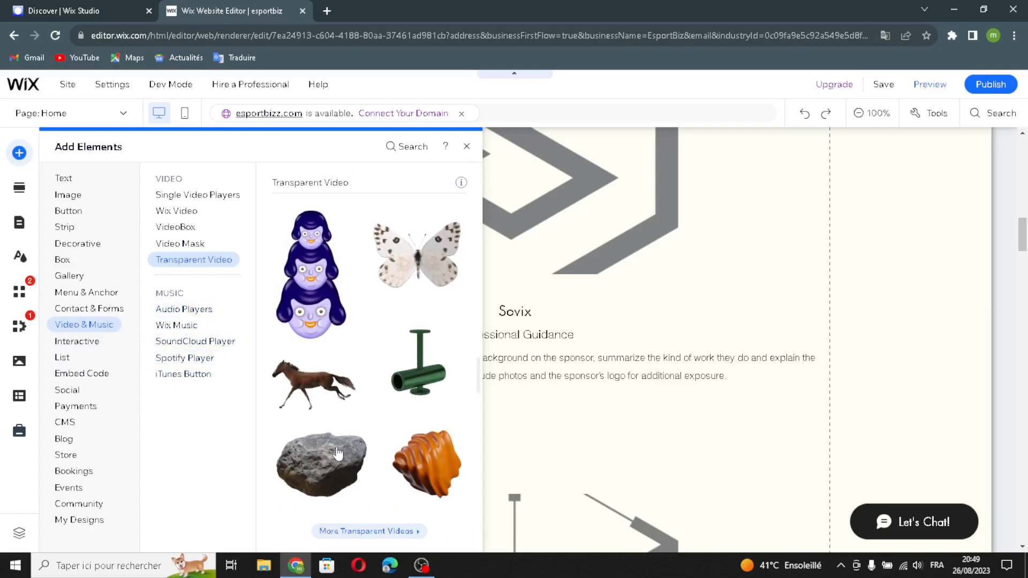
Examine the music elements, from Wix Music and SoundCloud to the iTunes button, and the related video and music apps
{"action": "scroll", "coordinate": [386, 379], "scroll_direction": "up", "scroll_amount": 1}
{"action": "scroll", "coordinate": [385, 379], "scroll_direction": "down", "scroll_amount": 10}
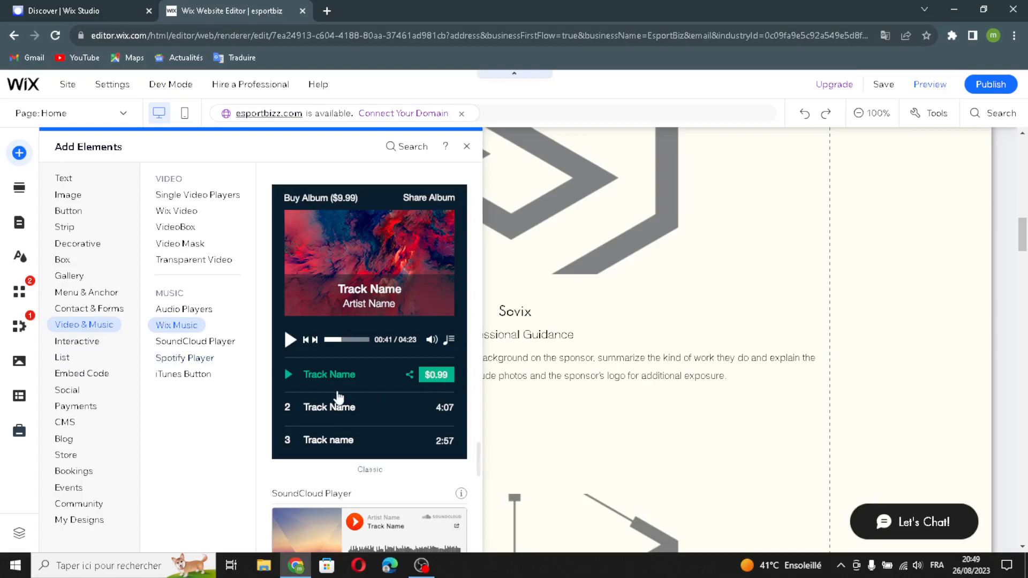
{"action": "scroll", "coordinate": [335, 399], "scroll_direction": "down", "scroll_amount": 7}
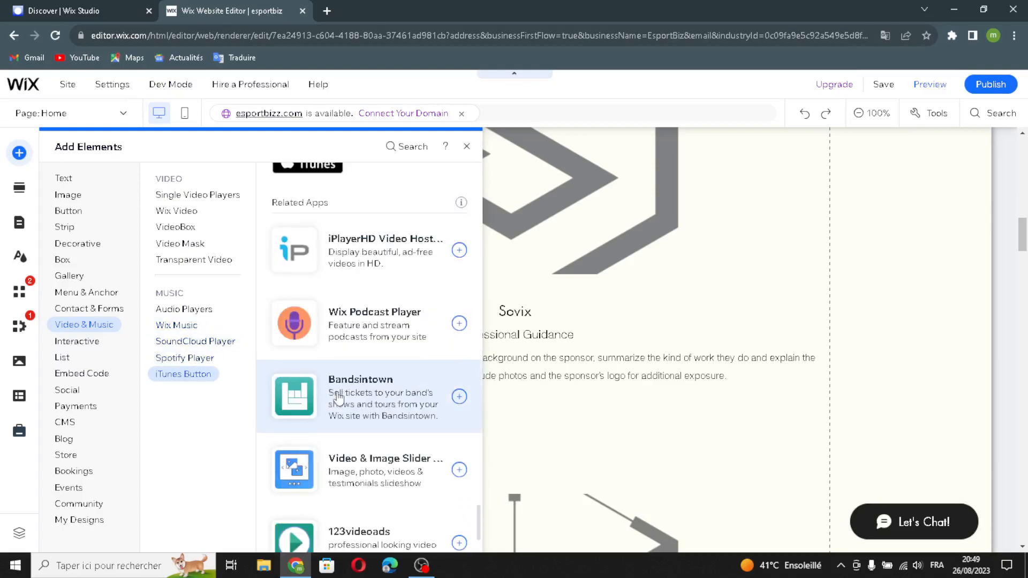
{"action": "scroll", "coordinate": [338, 407], "scroll_direction": "up", "scroll_amount": 1}
{"action": "scroll", "coordinate": [351, 426], "scroll_direction": "down", "scroll_amount": 2}
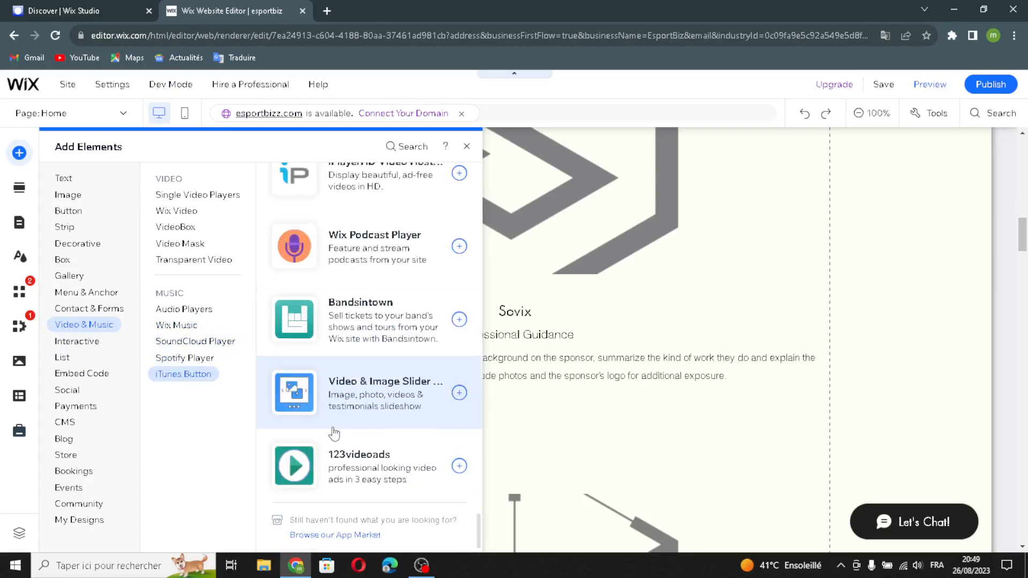
Examine the interactive elements and the list elements: repeaters, hover repeaters and blank repeaters
{"action": "left_click", "coordinate": [77, 346]}
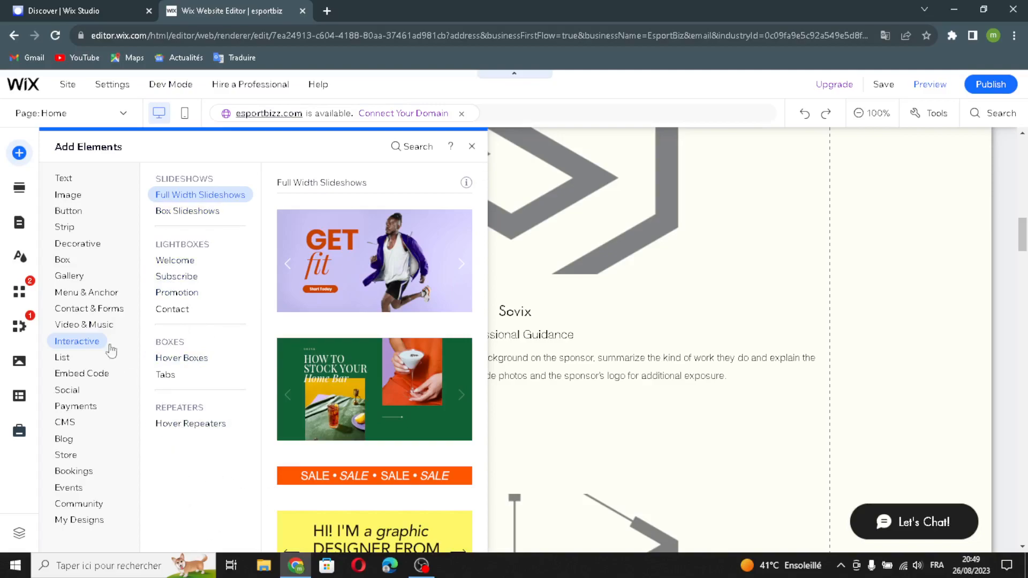
{"action": "left_click", "coordinate": [62, 359]}
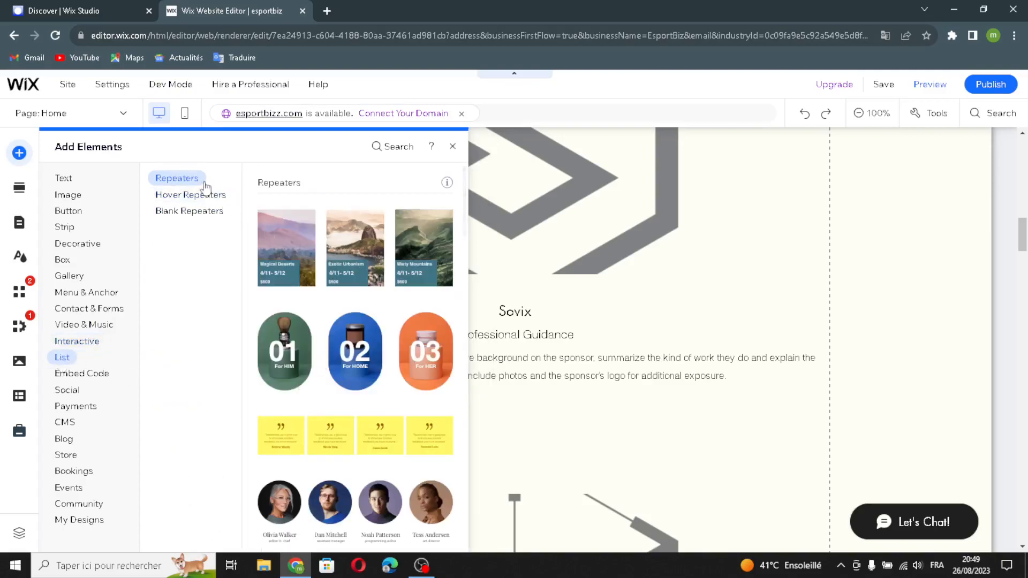
{"action": "left_click", "coordinate": [177, 195]}
{"action": "left_click", "coordinate": [201, 211]}
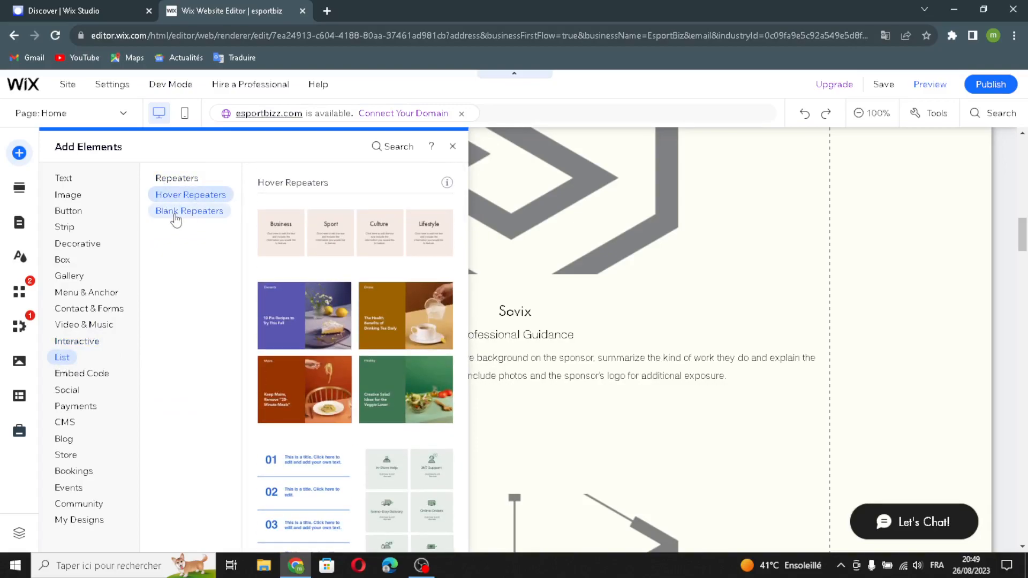
{"action": "scroll", "coordinate": [391, 377], "scroll_direction": "up", "scroll_amount": 10}
{"action": "scroll", "coordinate": [390, 378], "scroll_direction": "down", "scroll_amount": 3}
{"action": "scroll", "coordinate": [391, 378], "scroll_direction": "down", "scroll_amount": 5}
Look through the home page sections, including the store products, groups, gallery, event details and bookable services
{"action": "scroll", "coordinate": [803, 433], "scroll_direction": "down", "scroll_amount": 6}
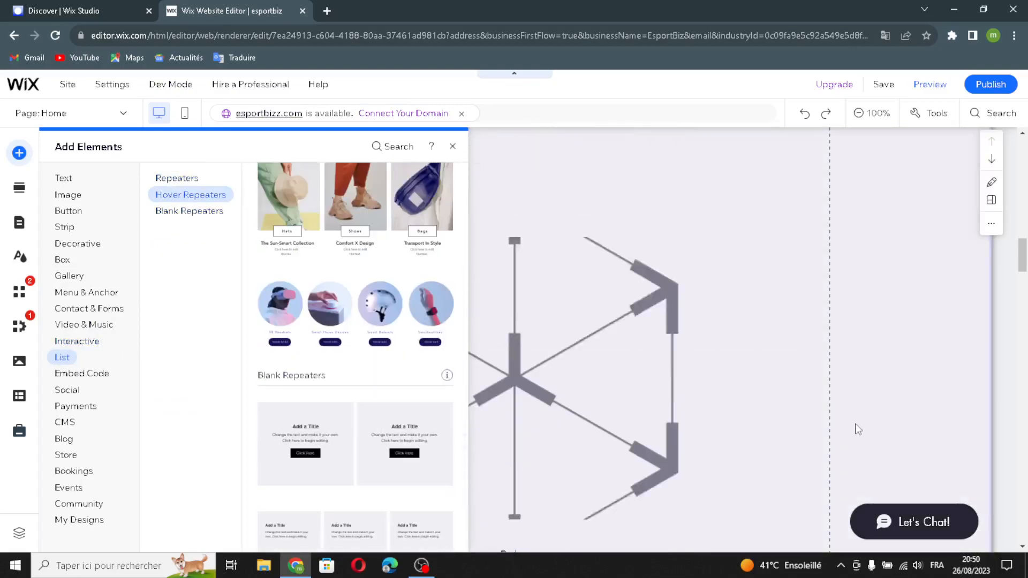
{"action": "scroll", "coordinate": [816, 431], "scroll_direction": "down", "scroll_amount": 15}
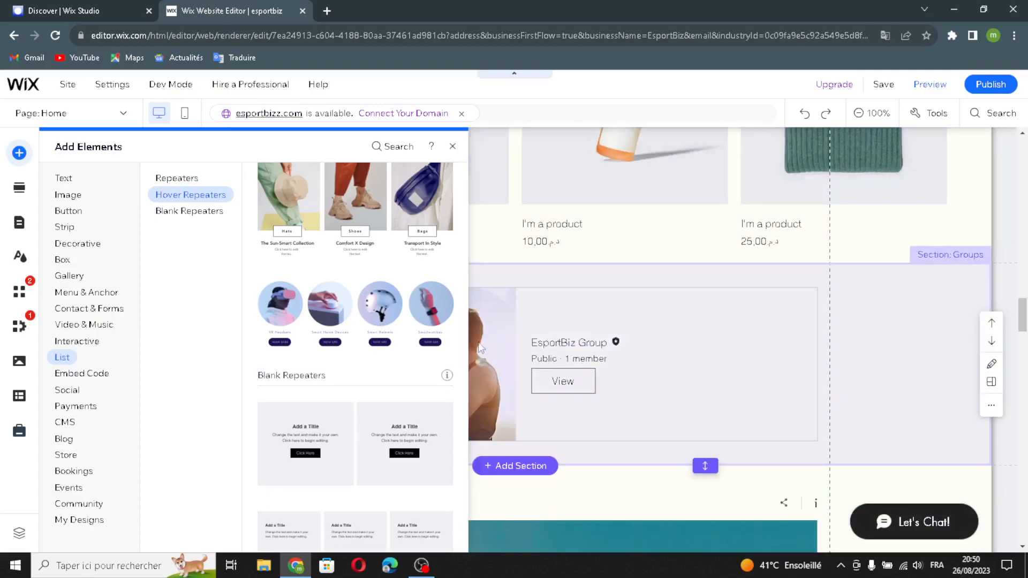
{"action": "scroll", "coordinate": [940, 386], "scroll_direction": "down", "scroll_amount": 6}
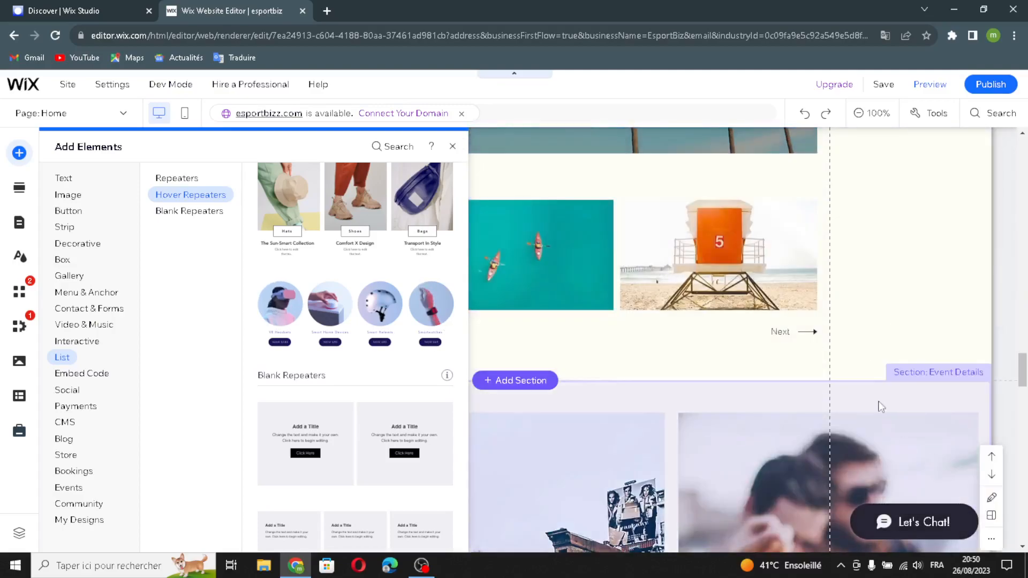
{"action": "scroll", "coordinate": [873, 410], "scroll_direction": "down", "scroll_amount": 15}
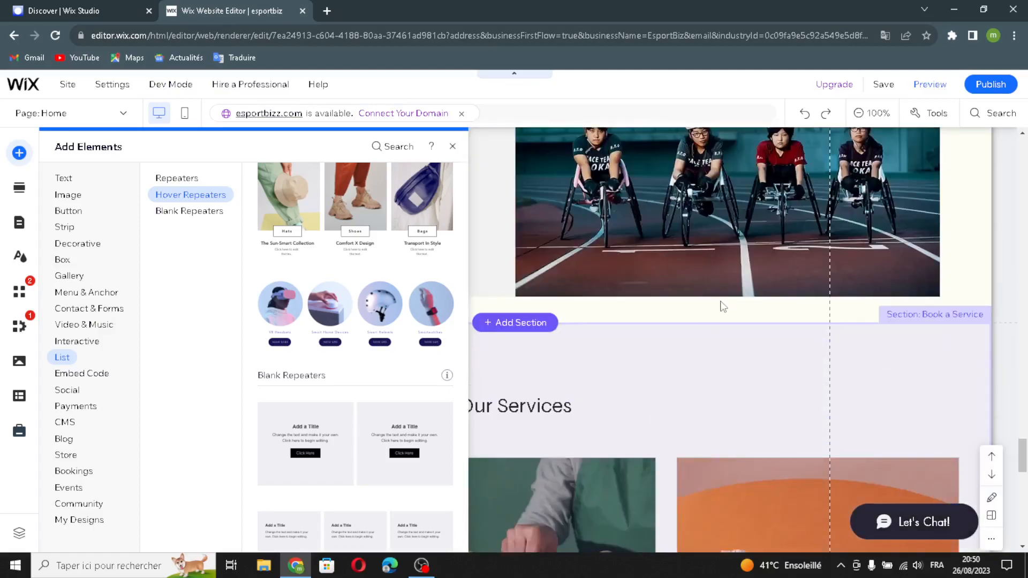
{"action": "scroll", "coordinate": [720, 307], "scroll_direction": "up", "scroll_amount": 8}
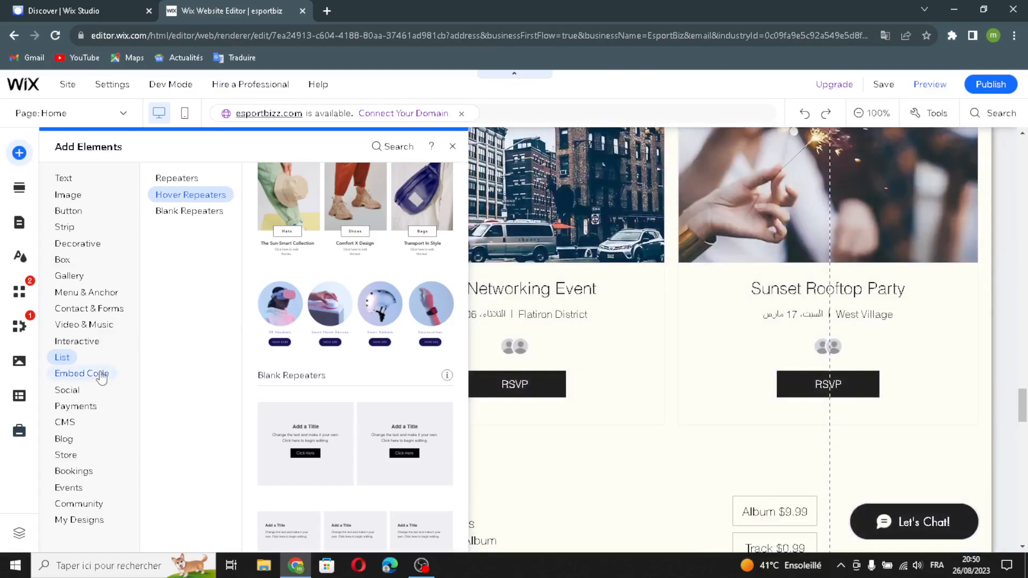
Examine the embed code elements: popular embeds, video and audio players, marketing tools, Velo Dev Mode and Lottie animation
{"action": "left_click", "coordinate": [102, 375]}
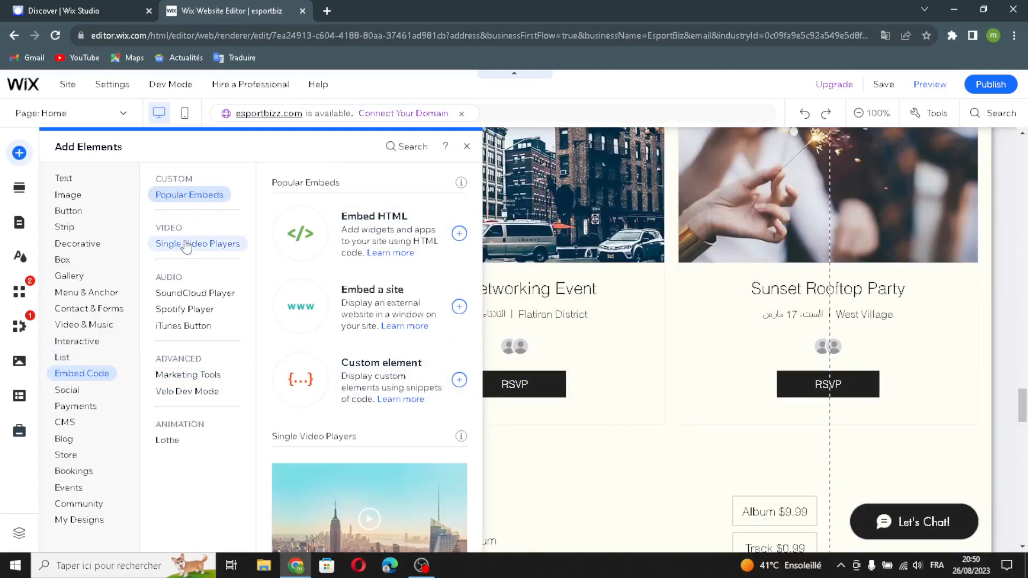
{"action": "left_click", "coordinate": [162, 251]}
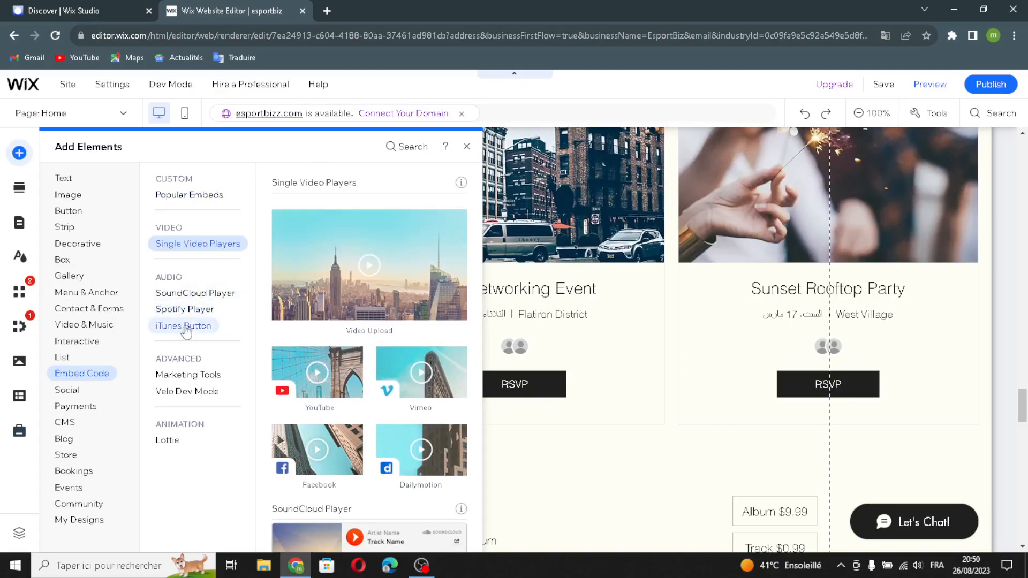
{"action": "left_click", "coordinate": [197, 299]}
{"action": "left_click", "coordinate": [198, 306]}
{"action": "left_click", "coordinate": [218, 327]}
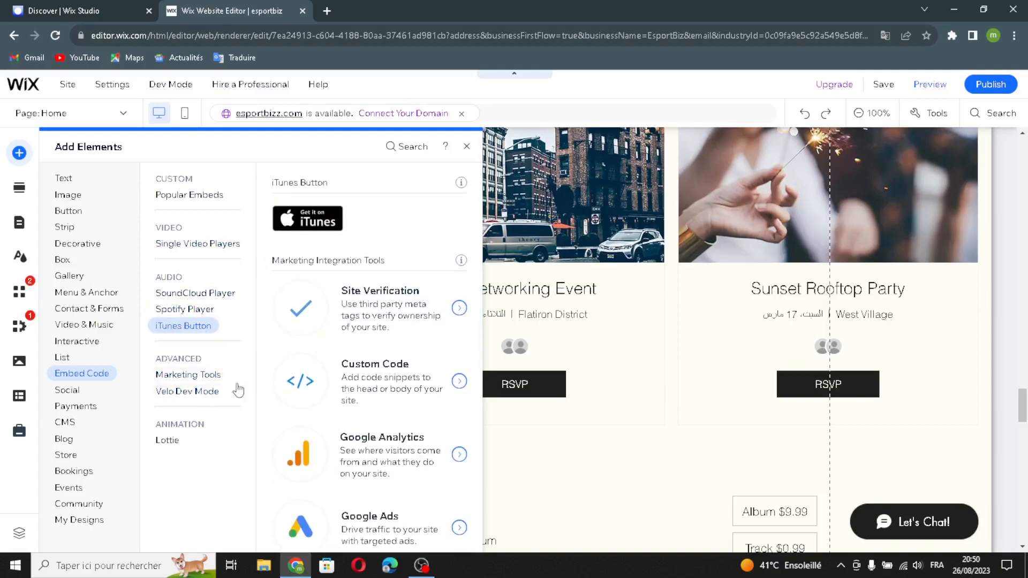
{"action": "left_click", "coordinate": [179, 379]}
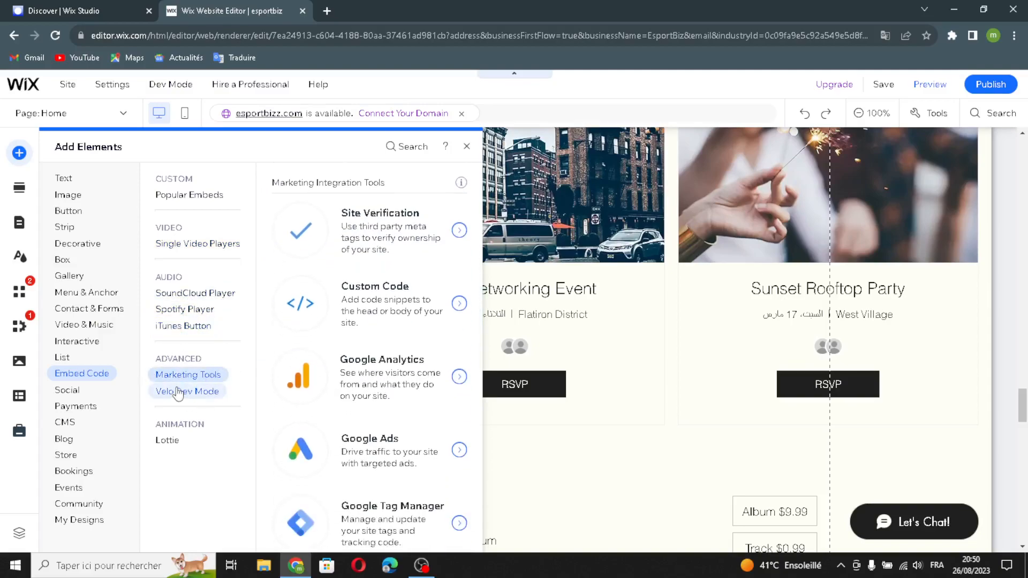
{"action": "left_click", "coordinate": [187, 392]}
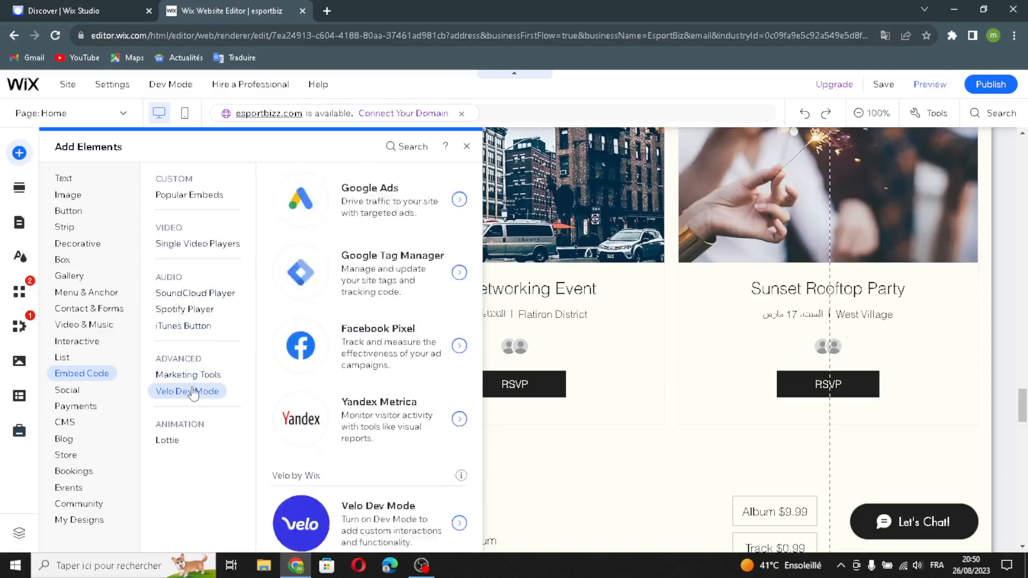
{"action": "left_click", "coordinate": [167, 441]}
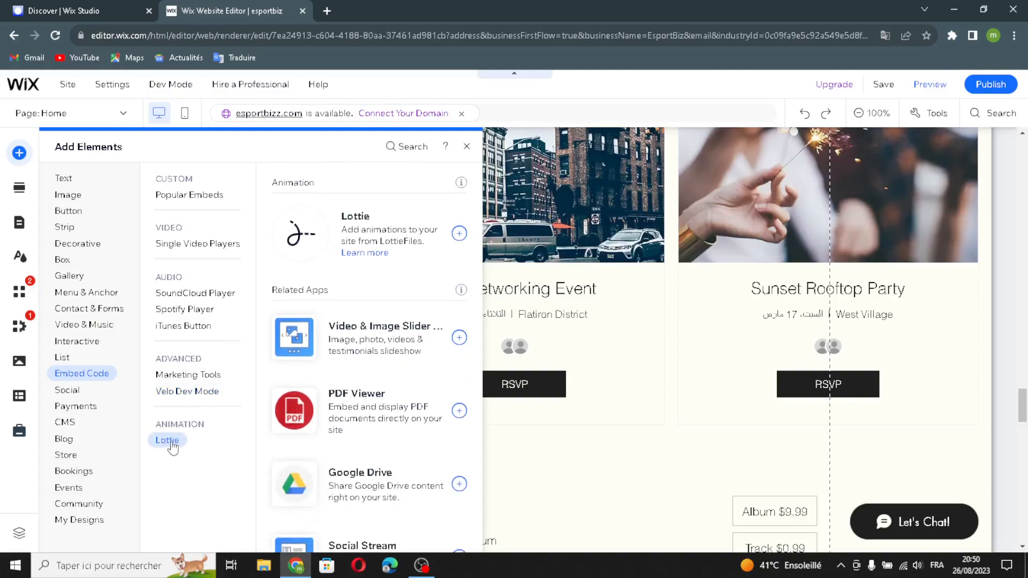
Examine the social elements: the social bar, Facebook, Twitter, Pinterest, VK, LINE and YouTube
{"action": "left_click", "coordinate": [74, 390]}
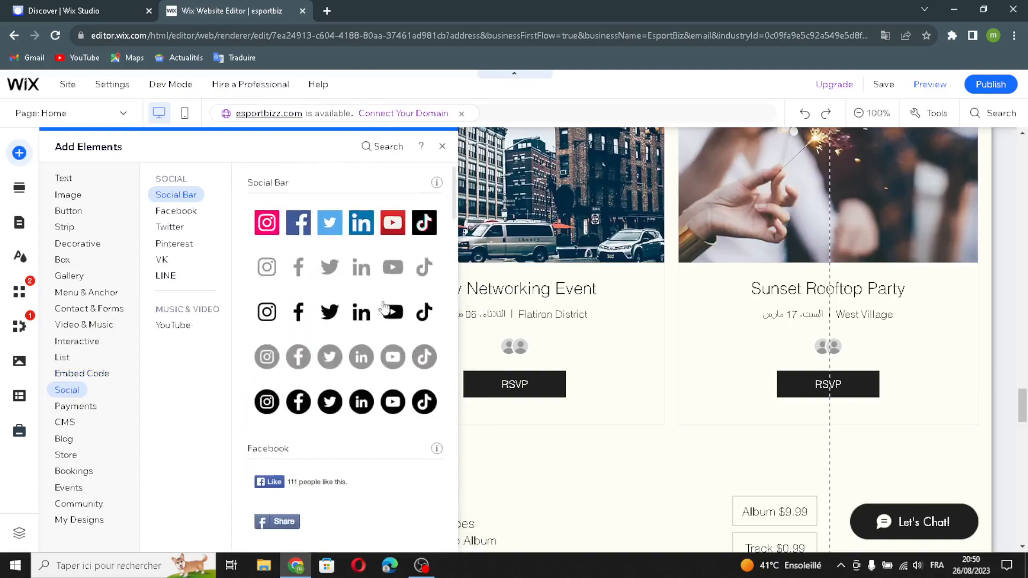
{"action": "left_click", "coordinate": [176, 209]}
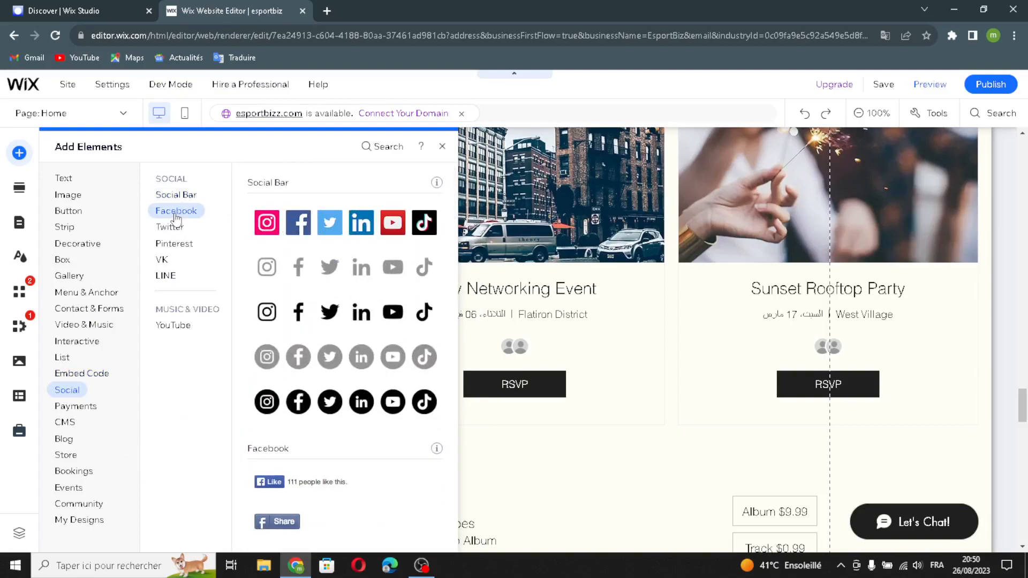
{"action": "left_click", "coordinate": [167, 227]}
{"action": "left_click", "coordinate": [162, 245]}
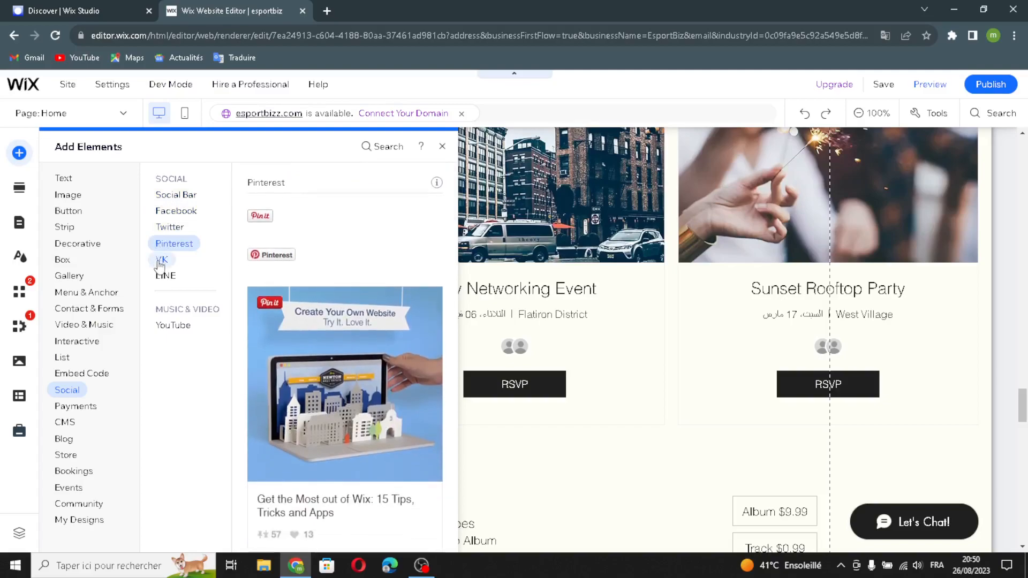
{"action": "left_click", "coordinate": [162, 259]}
{"action": "left_click", "coordinate": [166, 275]}
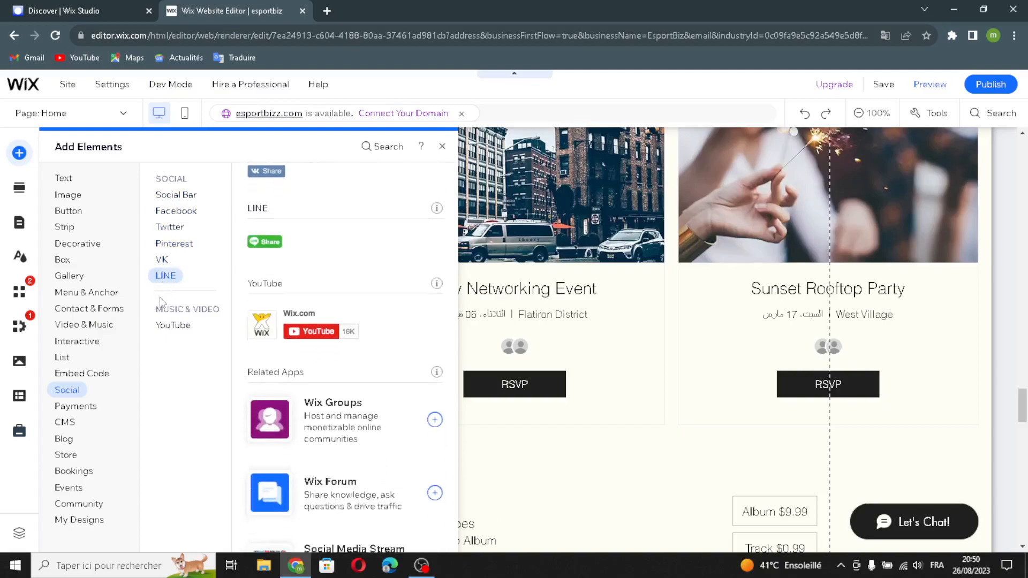
{"action": "left_click", "coordinate": [184, 326]}
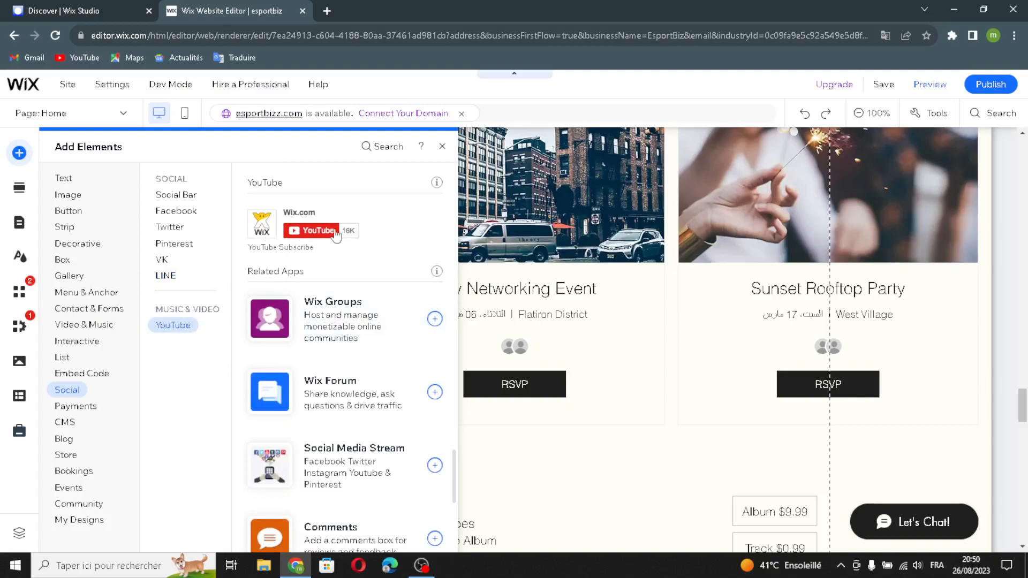
{"action": "scroll", "coordinate": [893, 456], "scroll_direction": "down", "scroll_amount": 3}
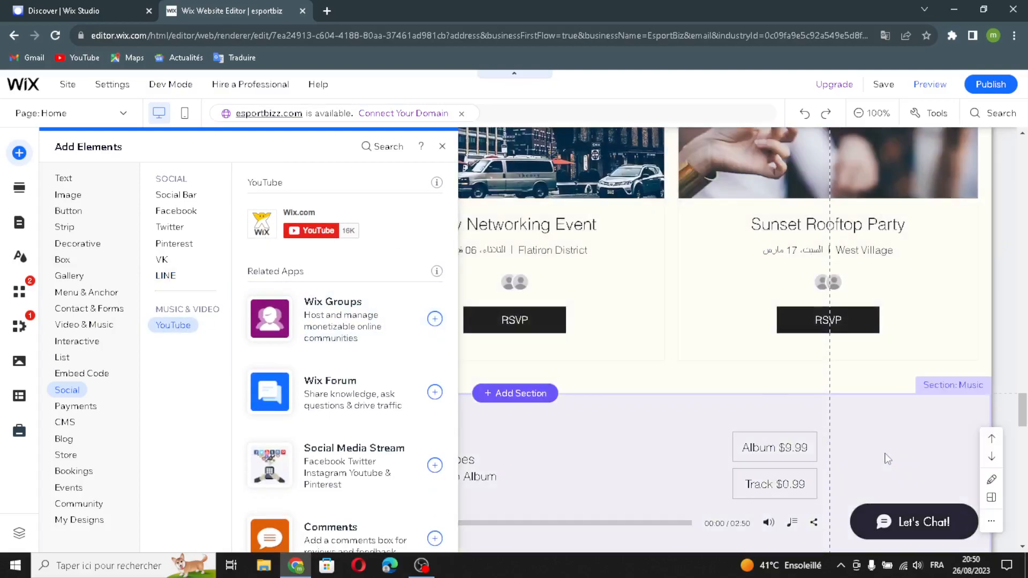
Examine the payment, CMS, blog and store elements that can be added to the site
{"action": "mouse_move", "coordinate": [95, 414]}
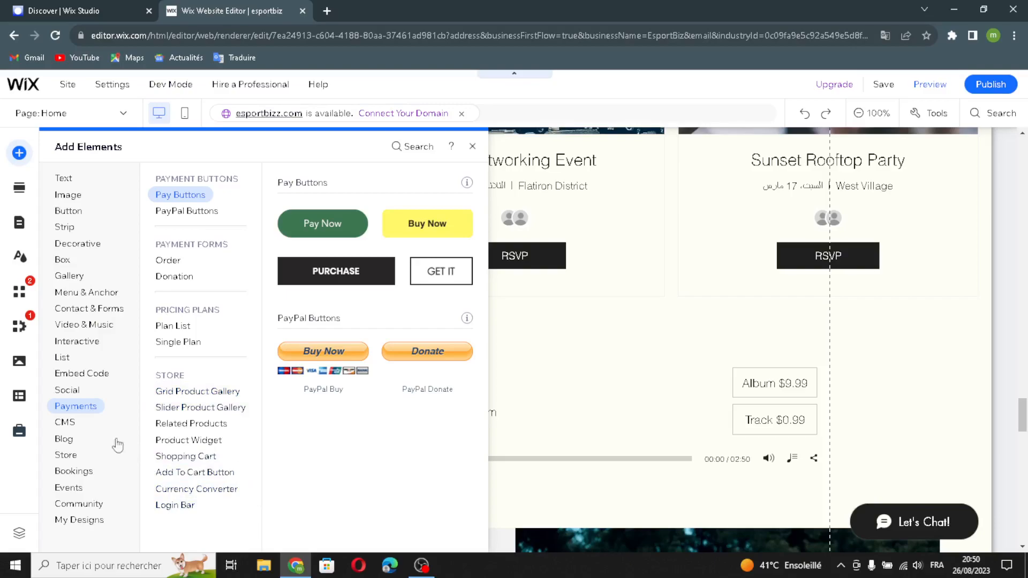
{"action": "left_click", "coordinate": [64, 423]}
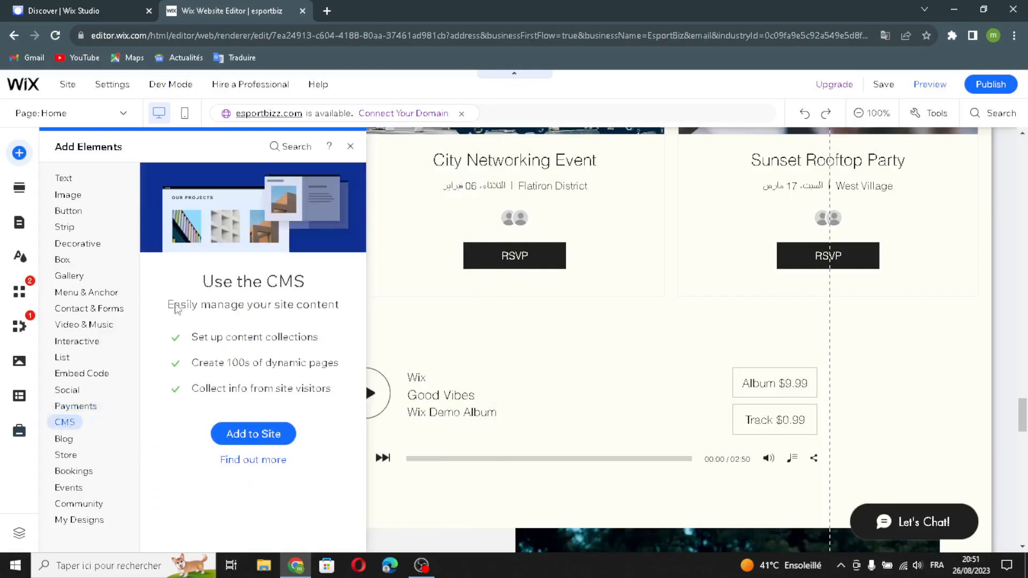
{"action": "left_click", "coordinate": [64, 439]}
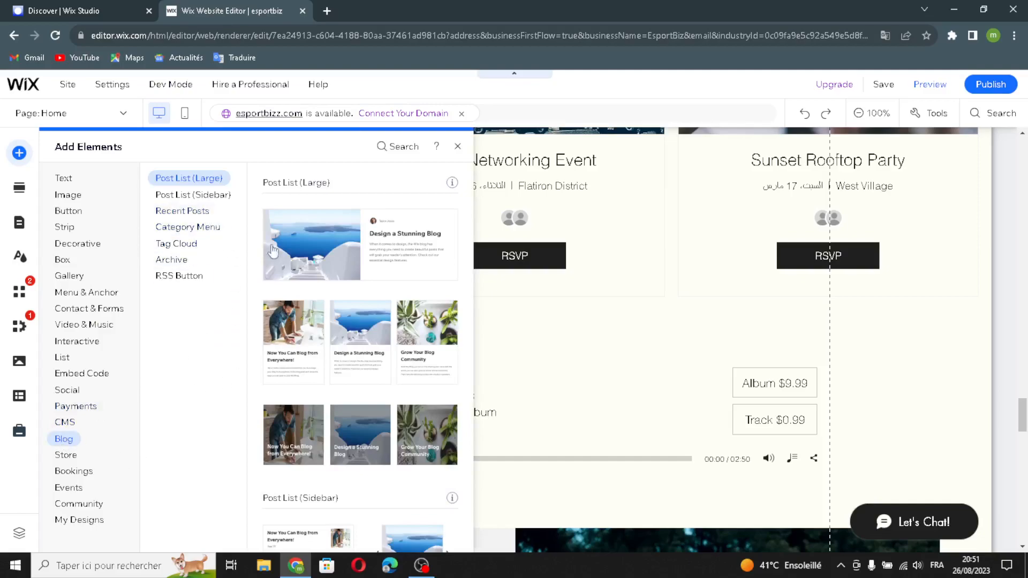
{"action": "left_click", "coordinate": [66, 455]}
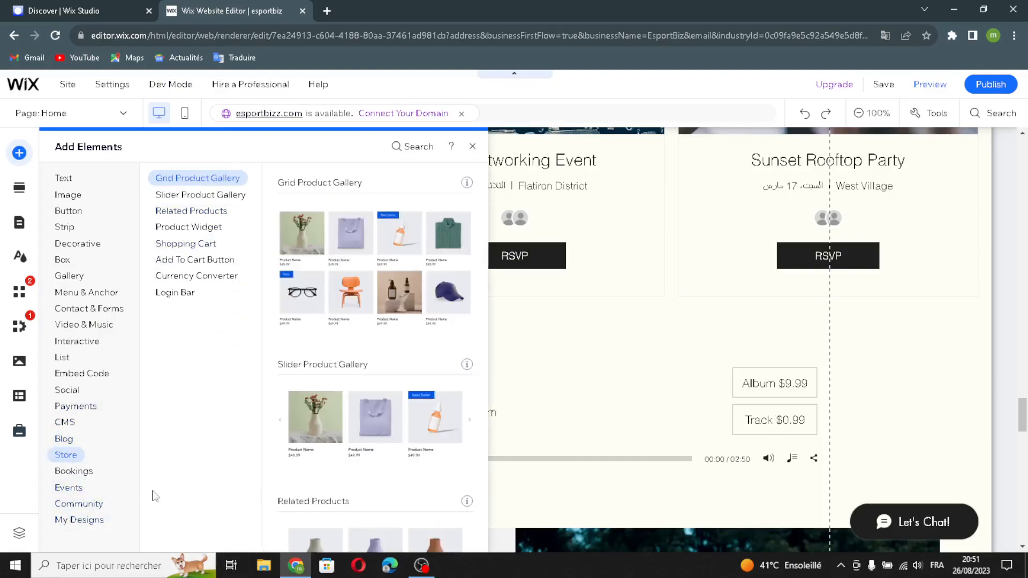
Examine the bookings, events and community elements and the saved custom designs category
{"action": "left_click", "coordinate": [92, 478]}
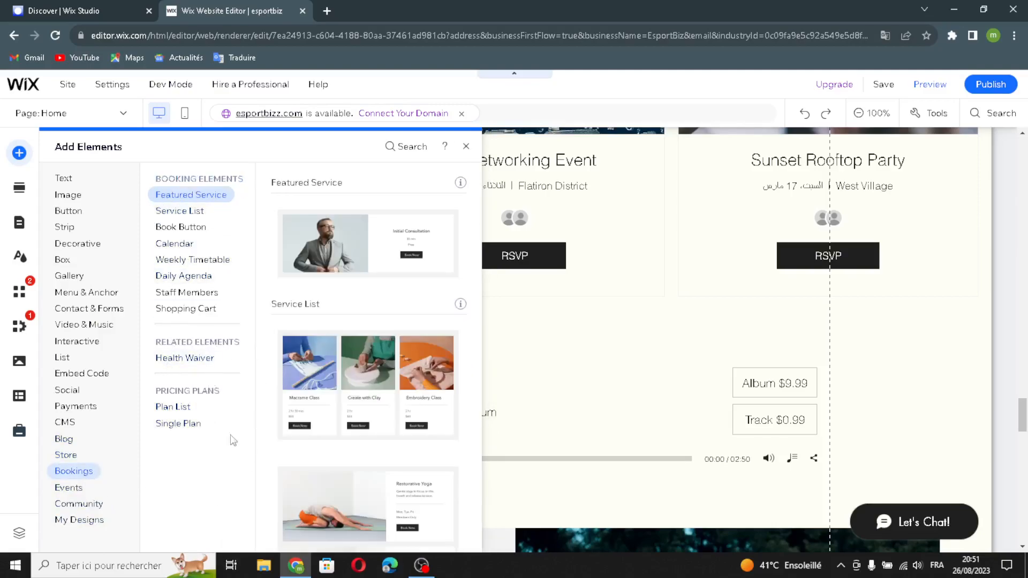
{"action": "left_click", "coordinate": [67, 488]}
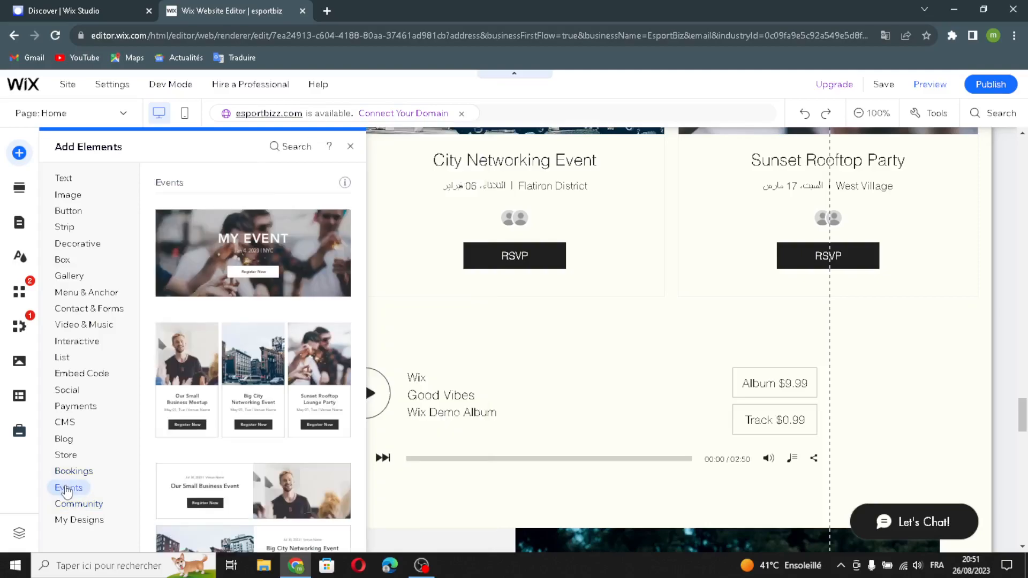
{"action": "left_click", "coordinate": [57, 506]}
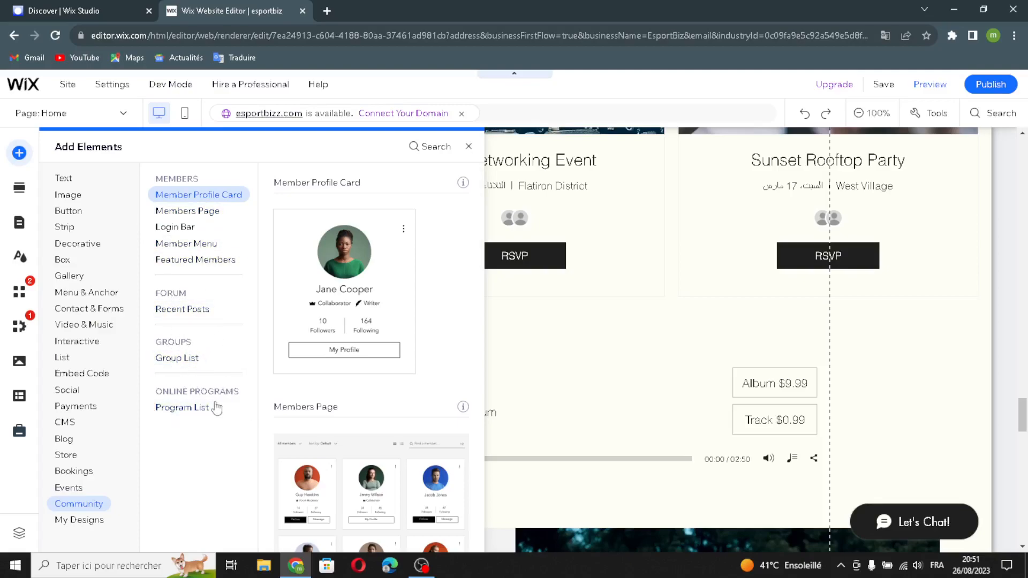
{"action": "left_click", "coordinate": [80, 522]}
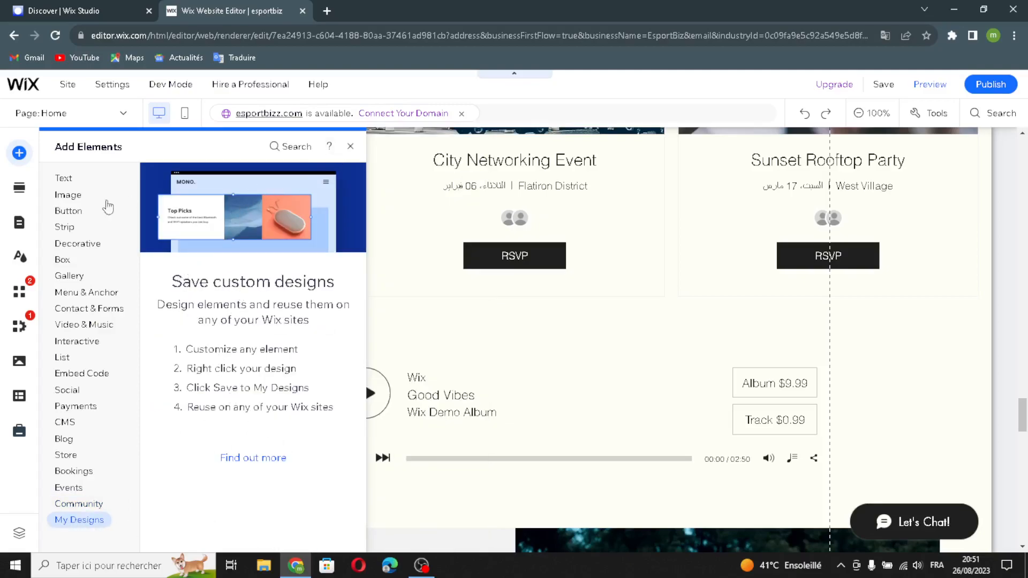
Look through the section templates, the site pages and menu, and the site design options
{"action": "left_click", "coordinate": [19, 188]}
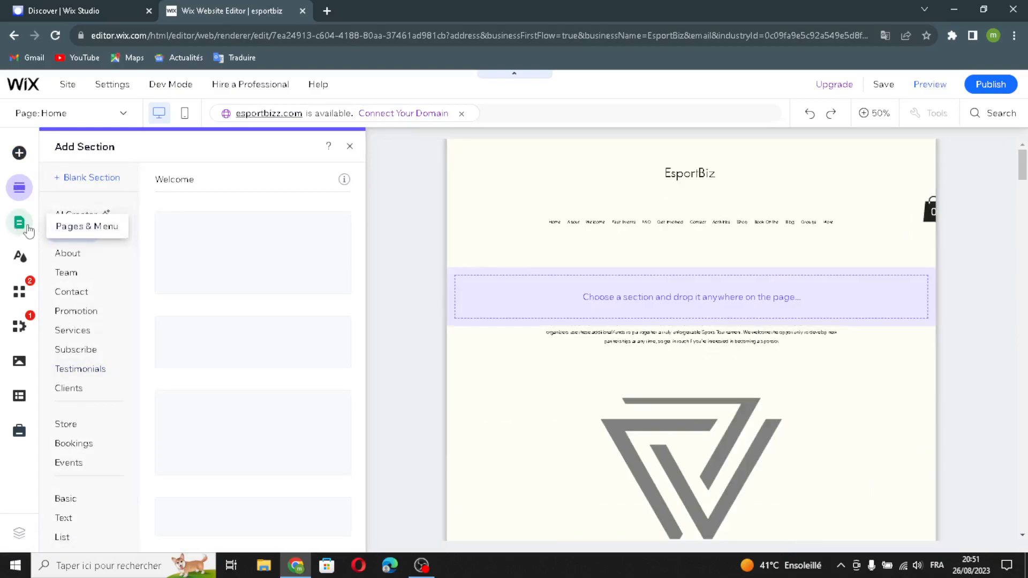
{"action": "left_click", "coordinate": [29, 231]}
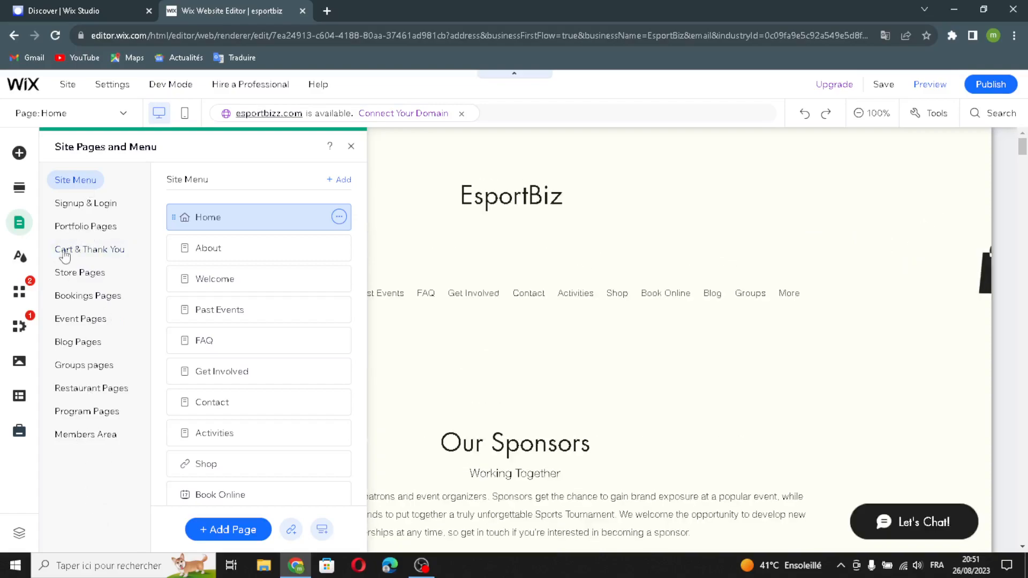
{"action": "left_click", "coordinate": [19, 260]}
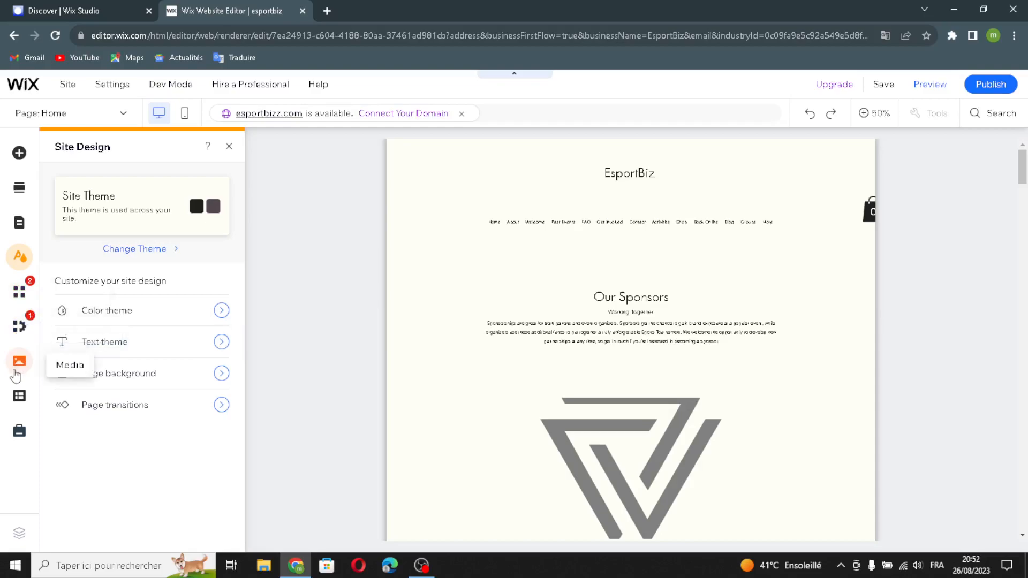
{"action": "left_click", "coordinate": [35, 362]}
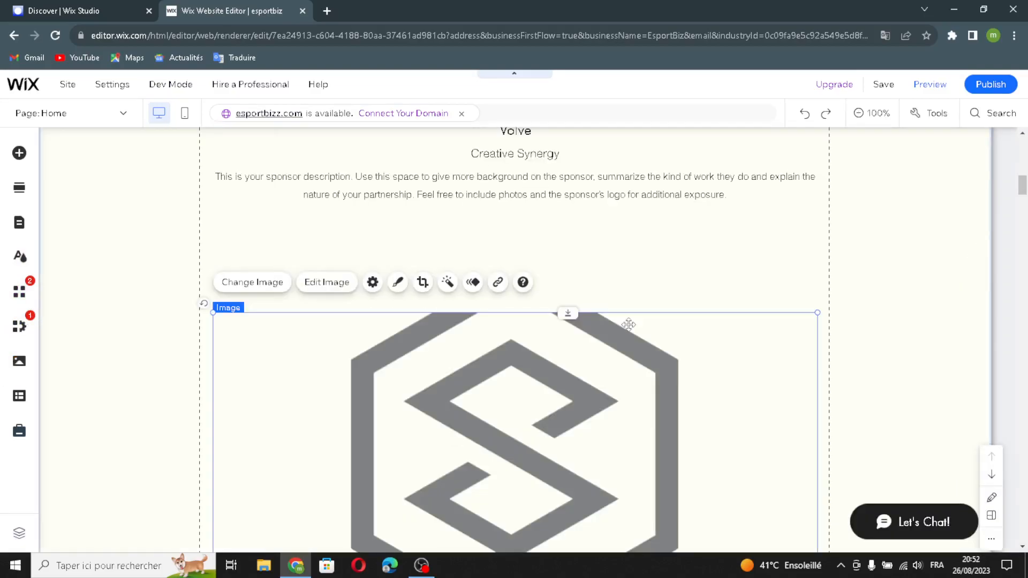
Look through the sponsor logos and descriptions on the home page
{"action": "scroll", "coordinate": [803, 364], "scroll_direction": "down", "scroll_amount": 5}
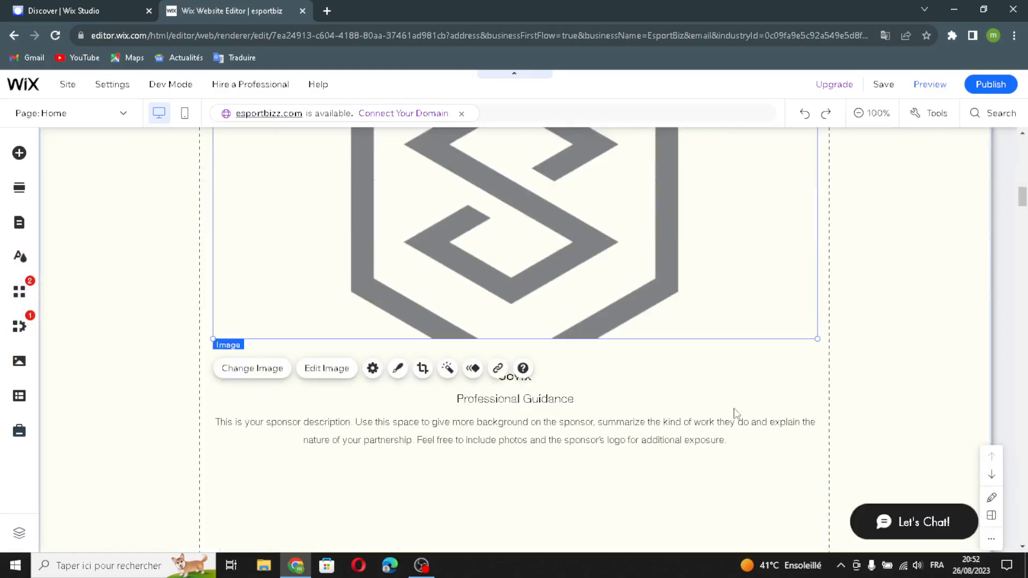
{"action": "scroll", "coordinate": [609, 411], "scroll_direction": "down", "scroll_amount": 7}
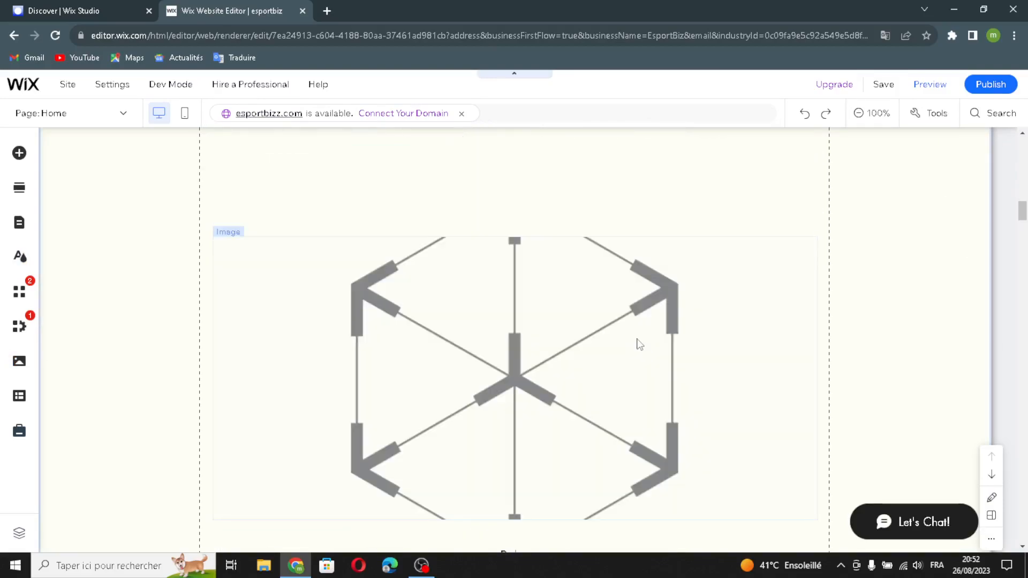
{"action": "left_click", "coordinate": [626, 314]}
{"action": "scroll", "coordinate": [625, 314], "scroll_direction": "up", "scroll_amount": 7}
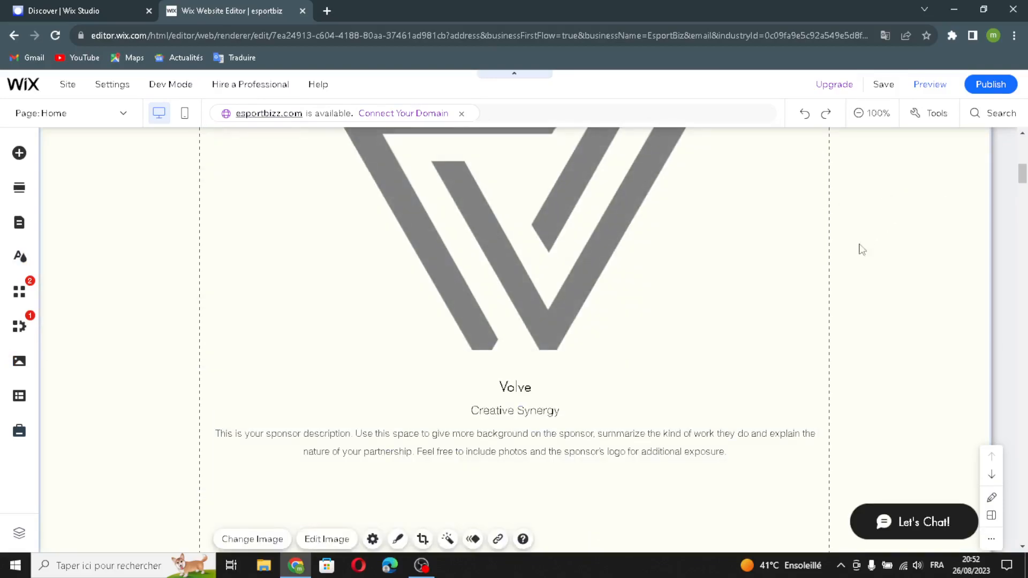